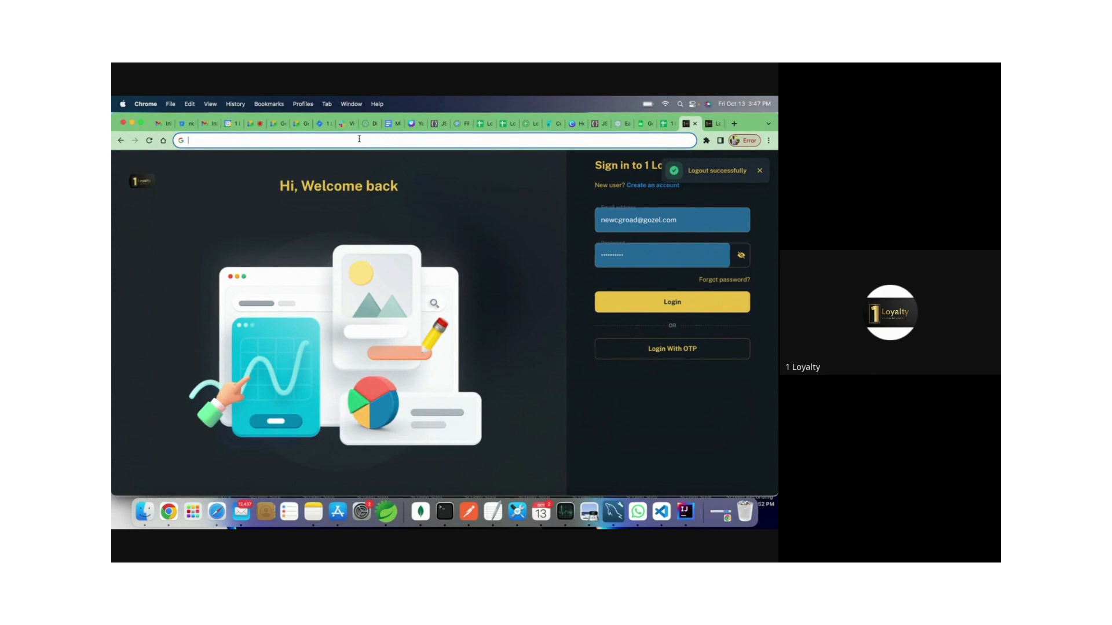
type("ww")
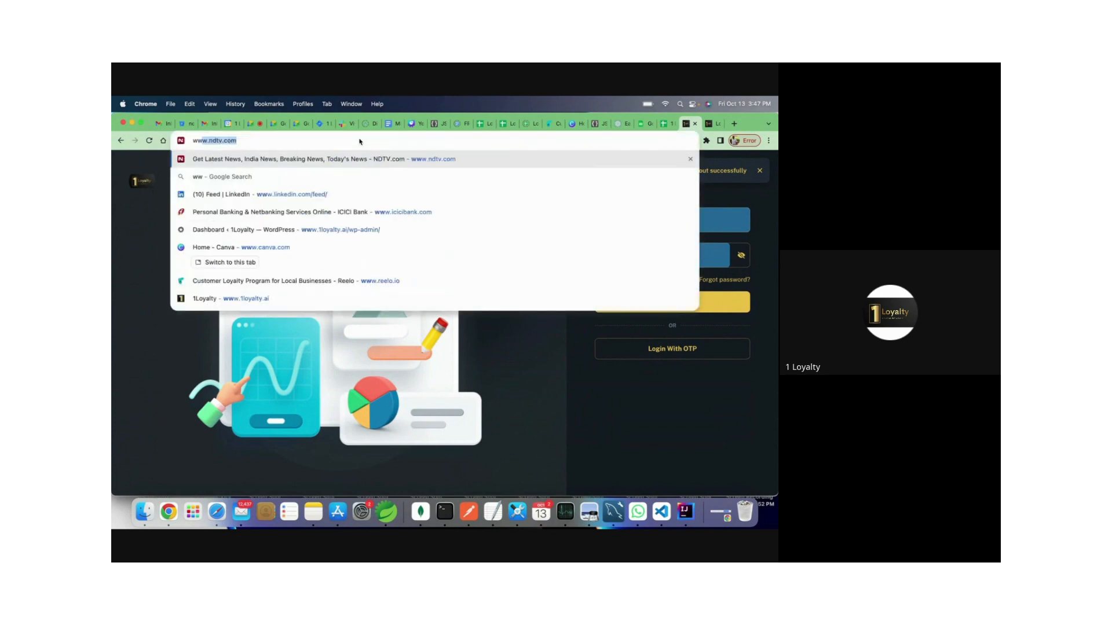
type("w.1loyalty.ai")
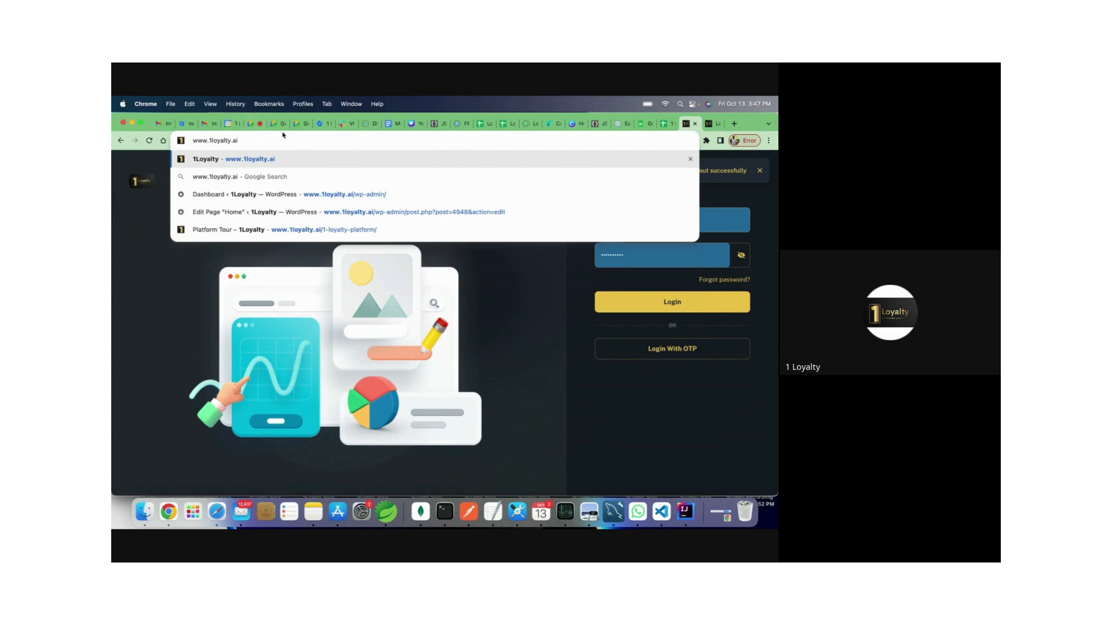
key("Return")
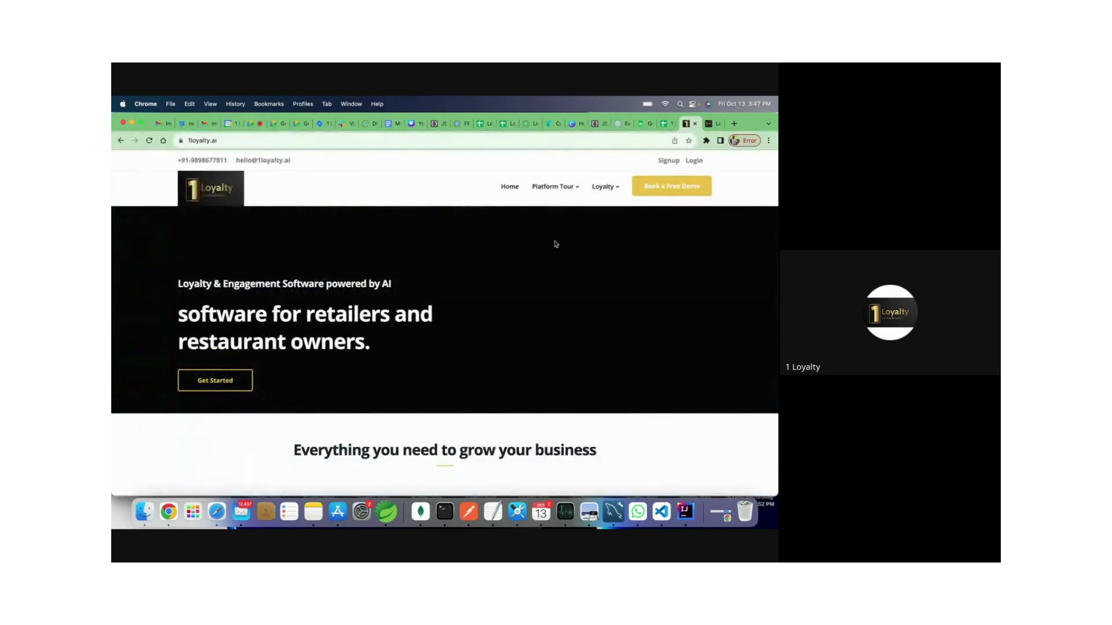
Step: Log in to 1Loyalty with the browser's saved email and password
left_click(696, 162)
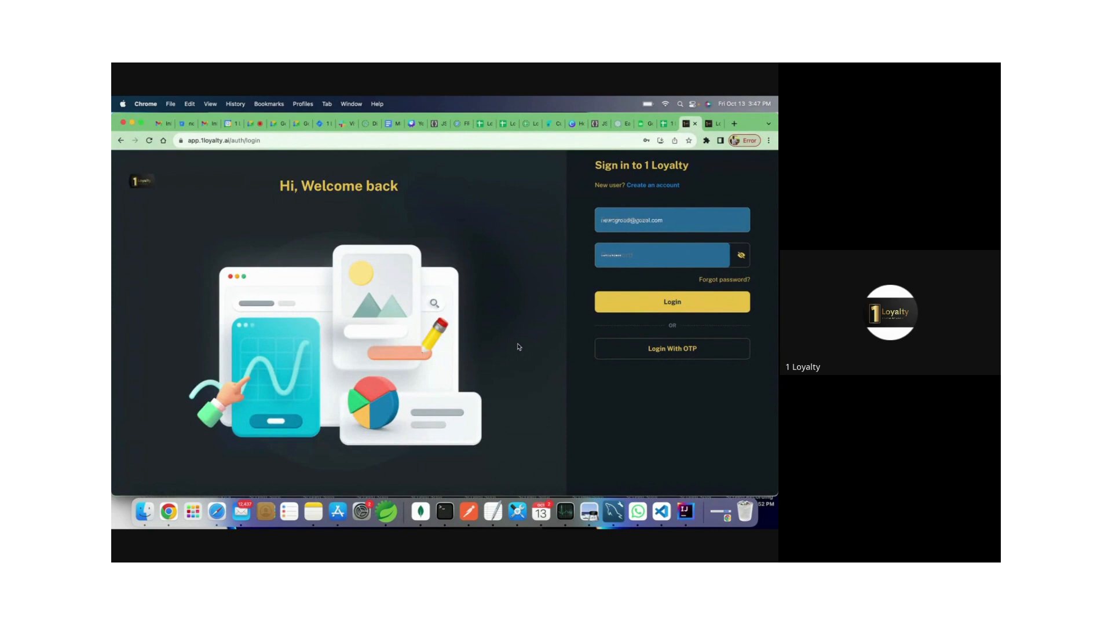
left_click(544, 294)
left_click(640, 308)
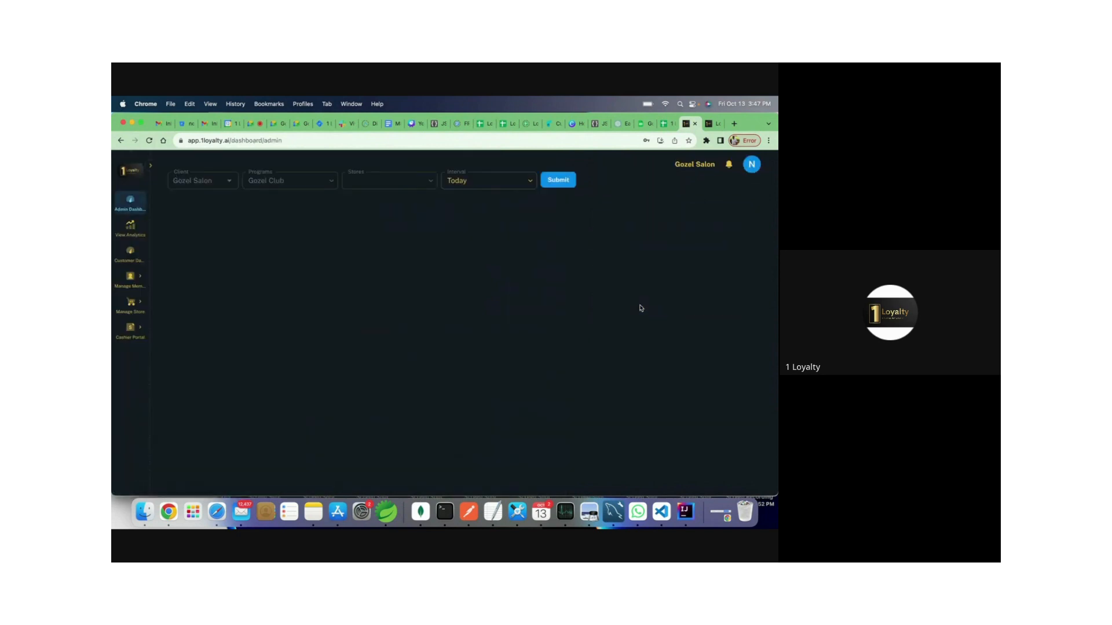
Step: Expand the sidebar and open Customer Dashboard under View Analytics
left_click(150, 166)
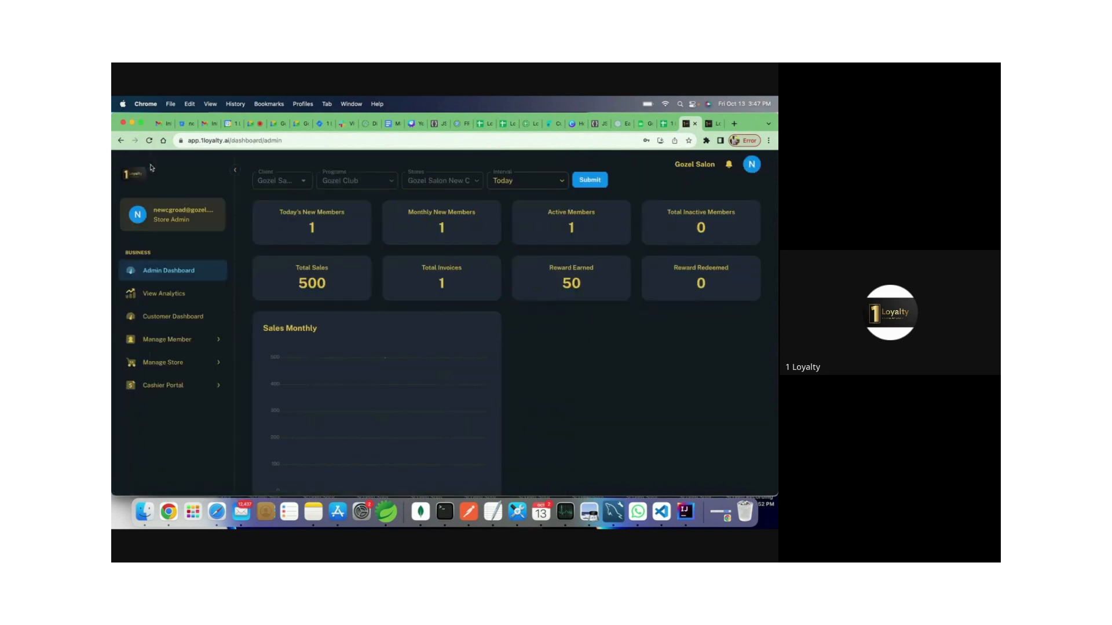
left_click(185, 295)
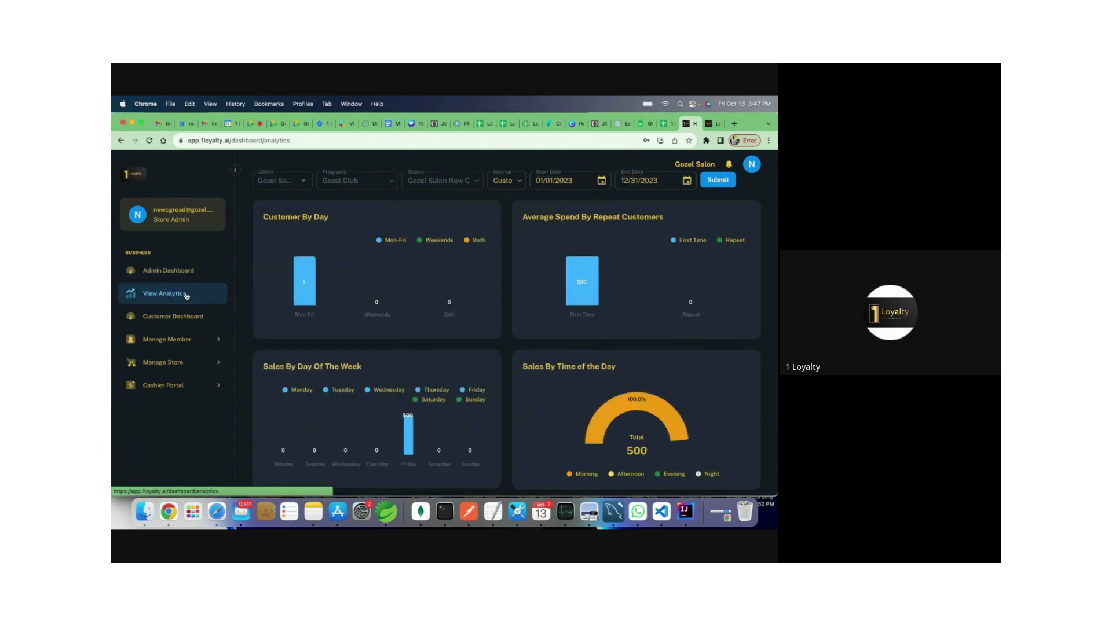
left_click(182, 321)
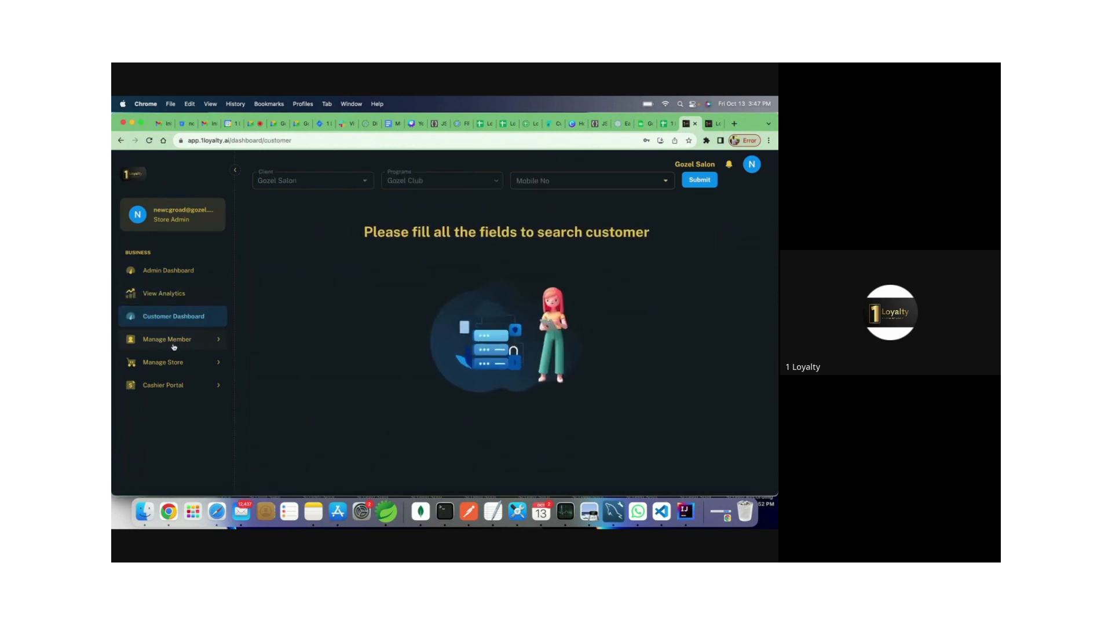
Step: Search the Customer Dashboard by the customer's mobile number, then expand Cashier Portal
left_click(566, 180)
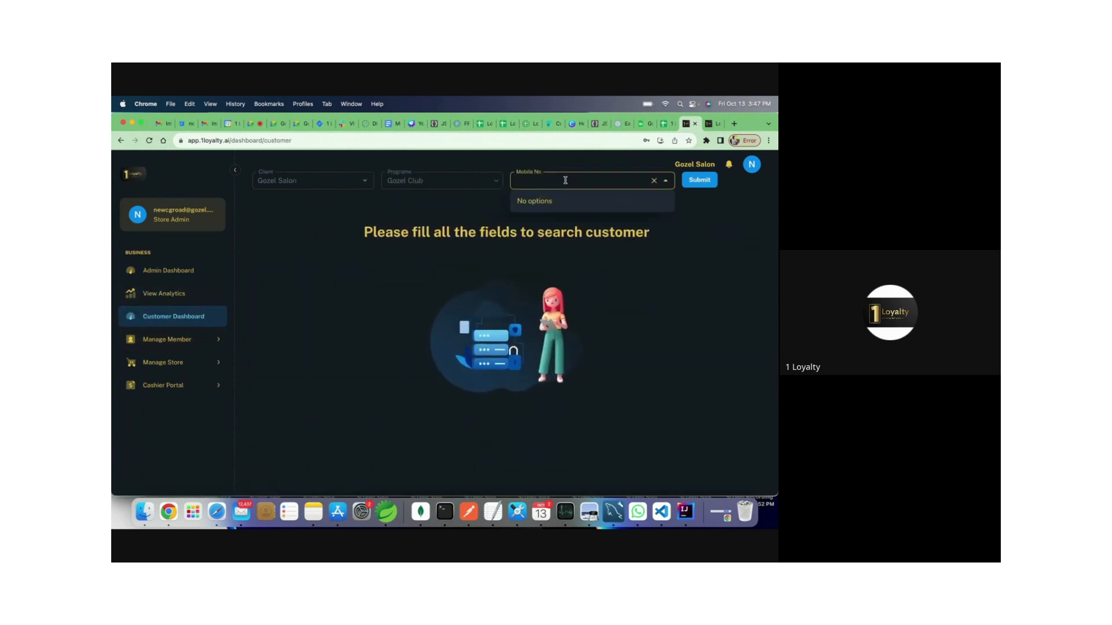
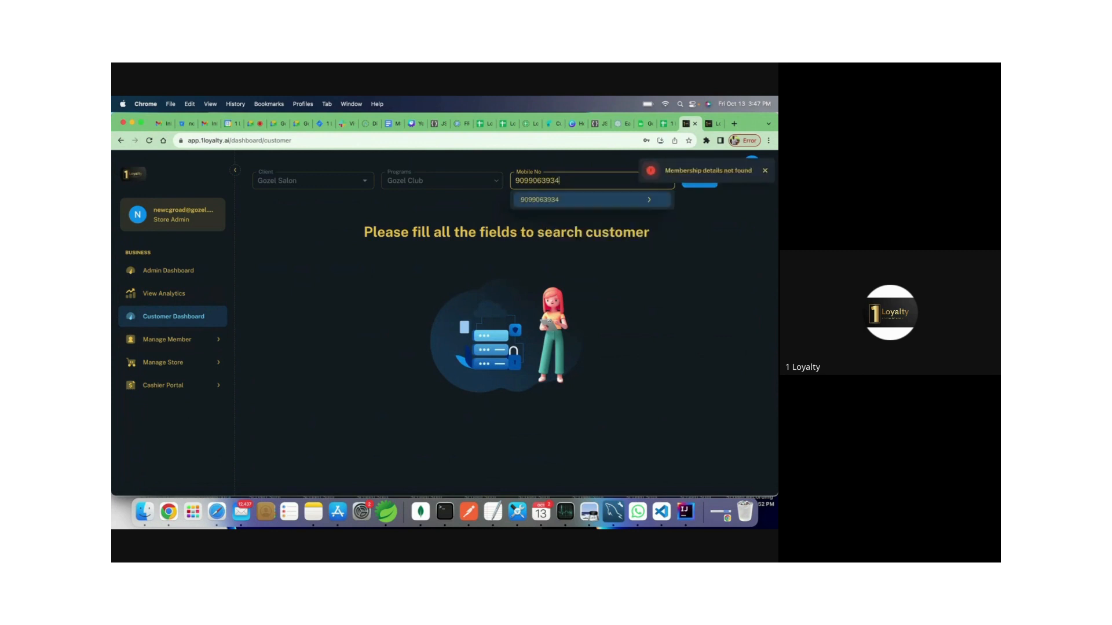
key("super+a")
key("super+c")
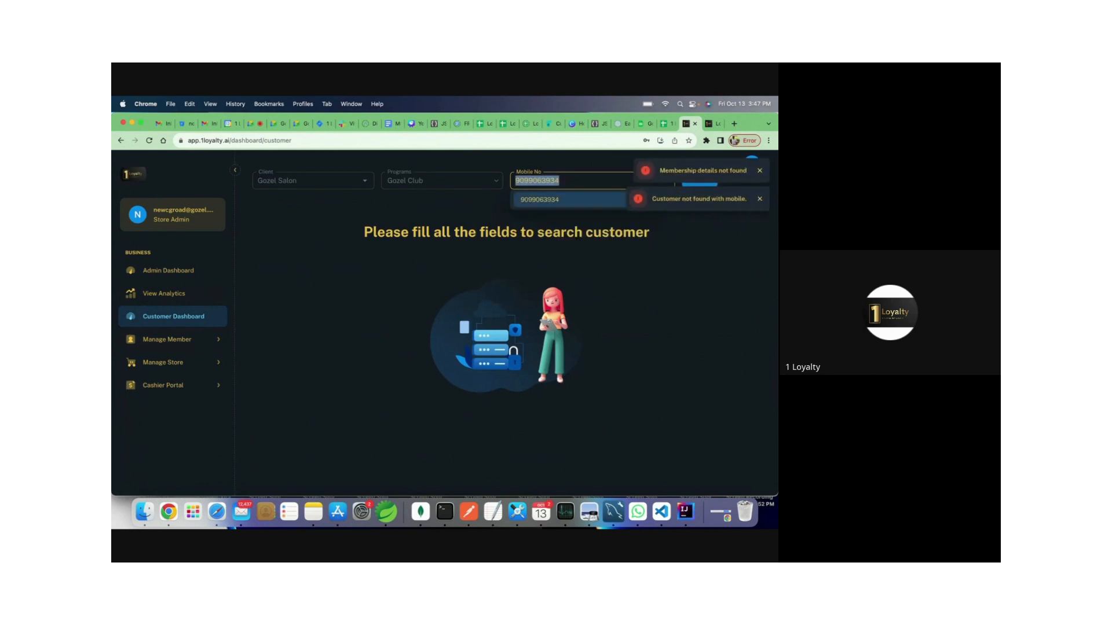
left_click(658, 282)
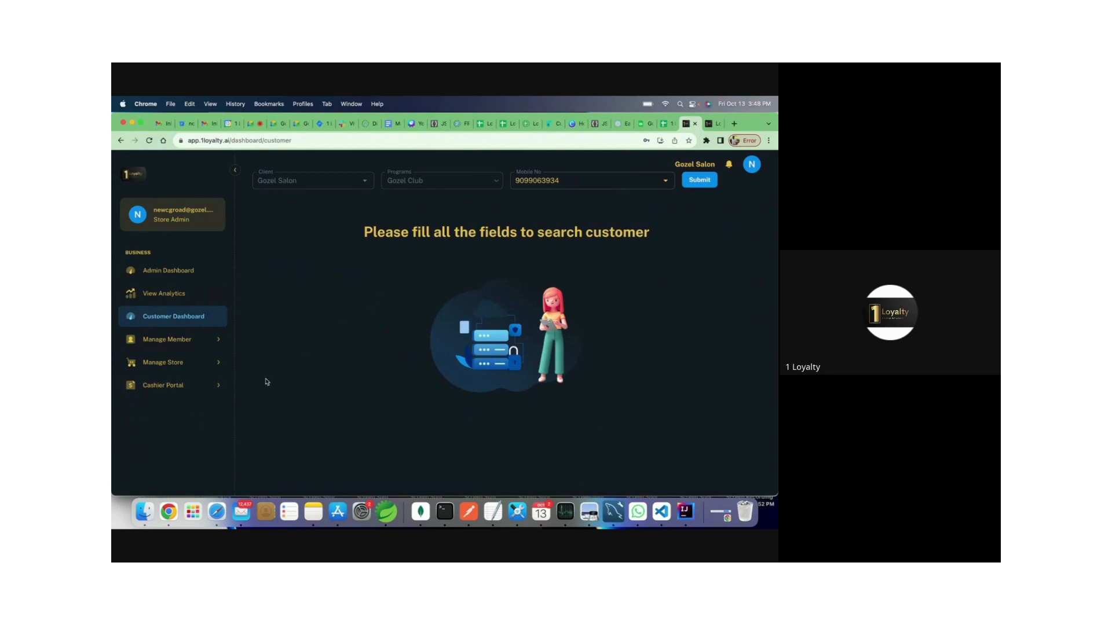
left_click(195, 389)
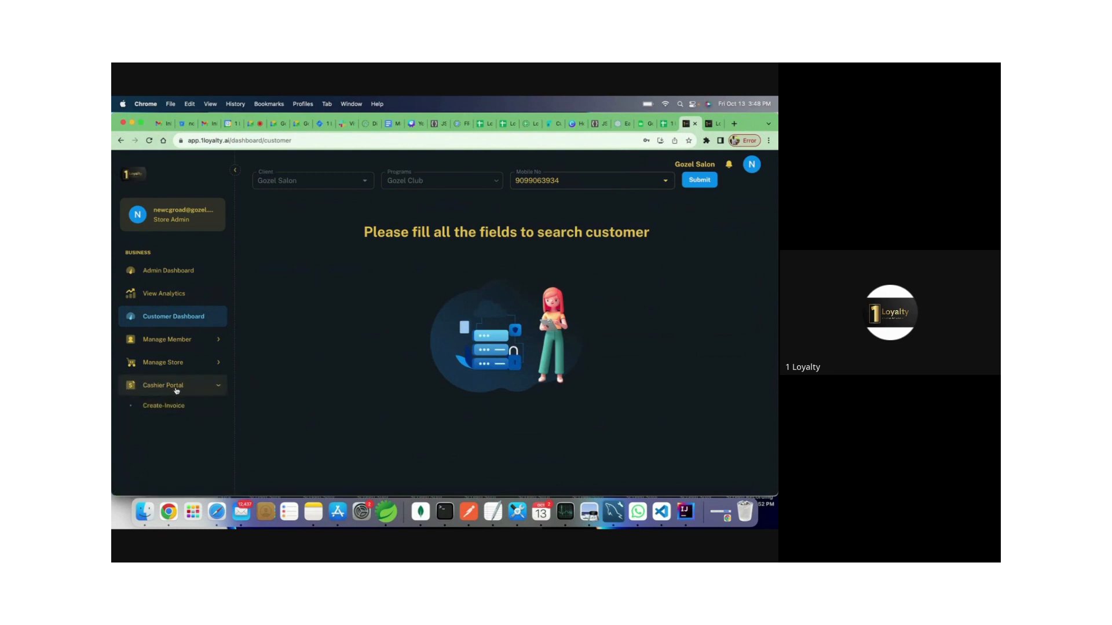
Step: Create an invoice and paste in the customer's mobile number, showing their 0-point balance
left_click(182, 407)
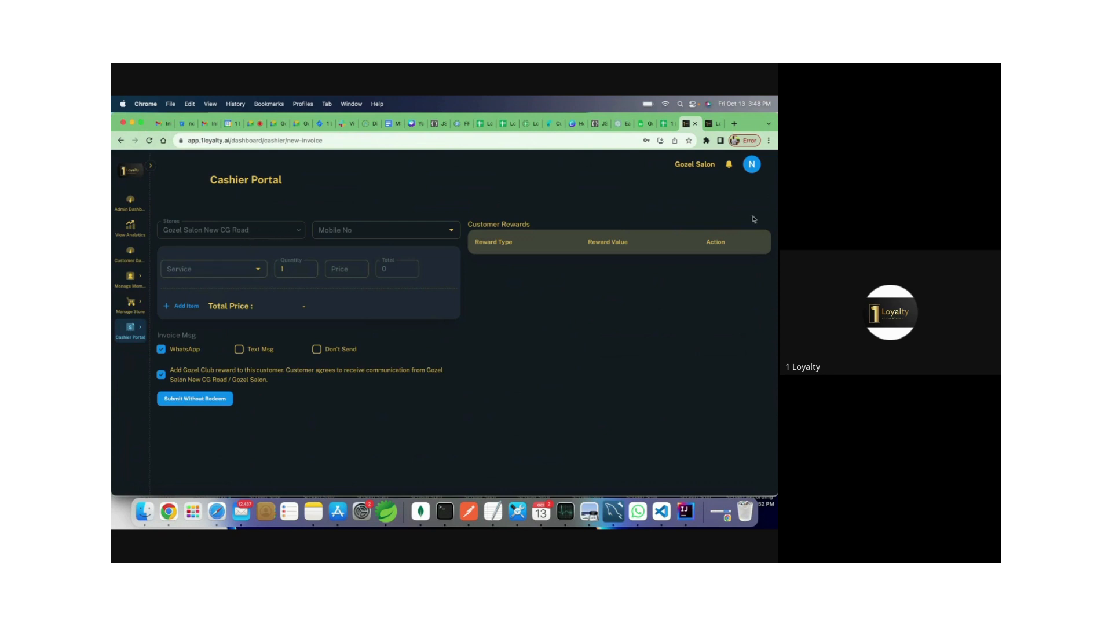
left_click(349, 230)
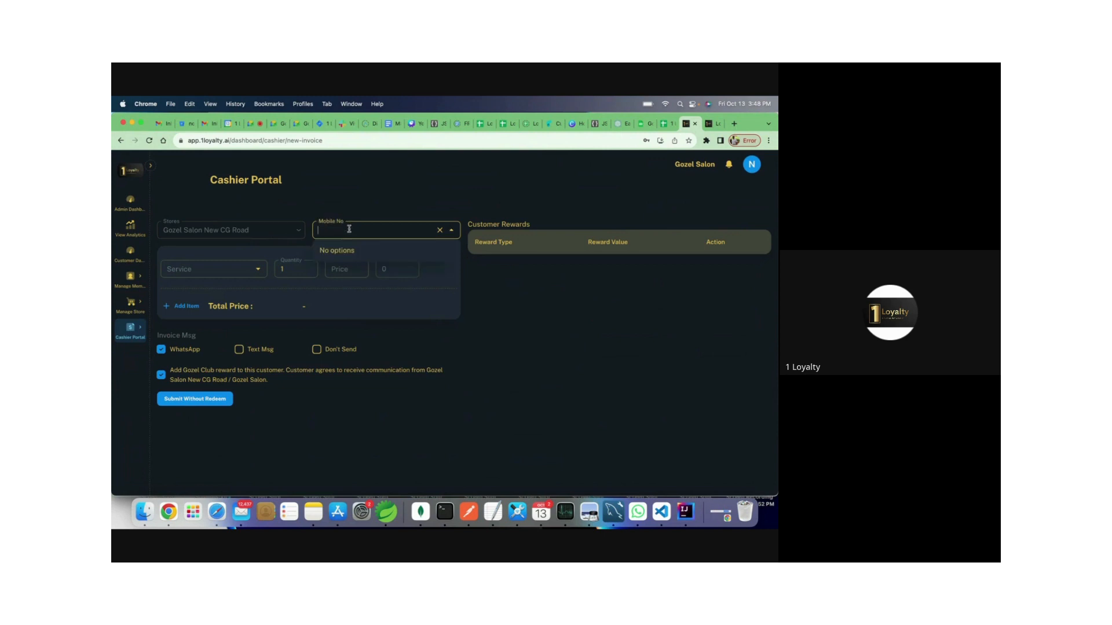
left_click(523, 342)
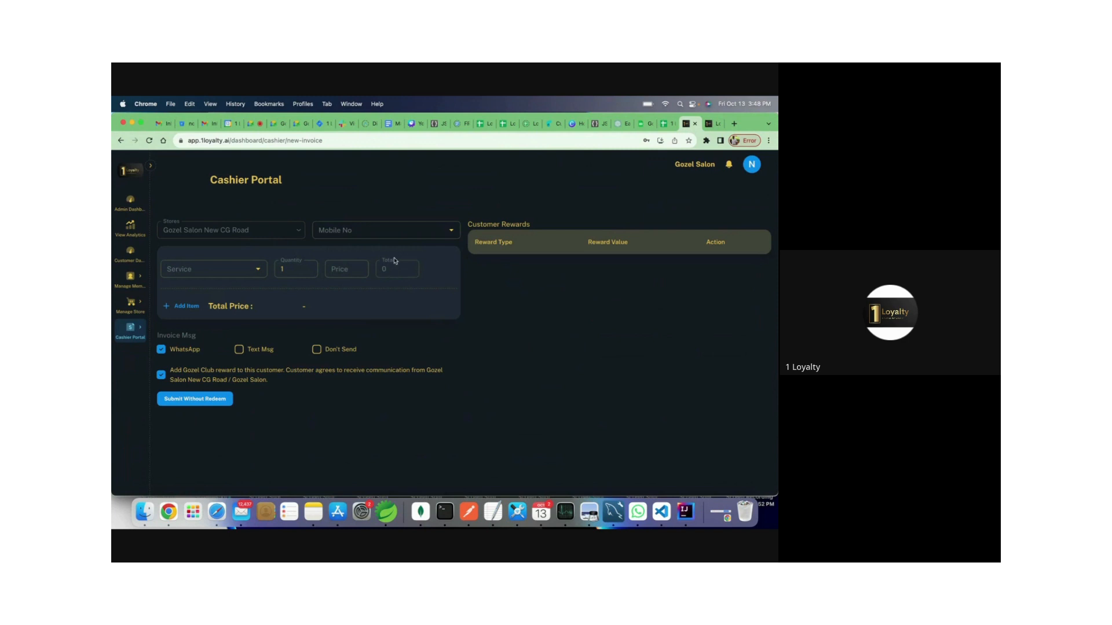
left_click(397, 230)
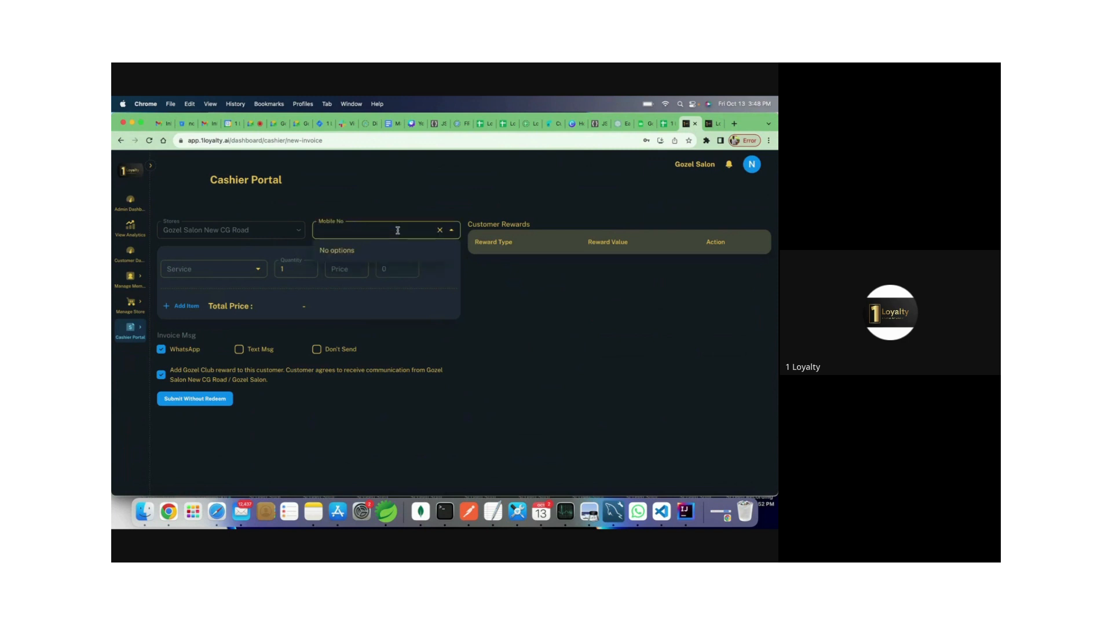
key("super+v")
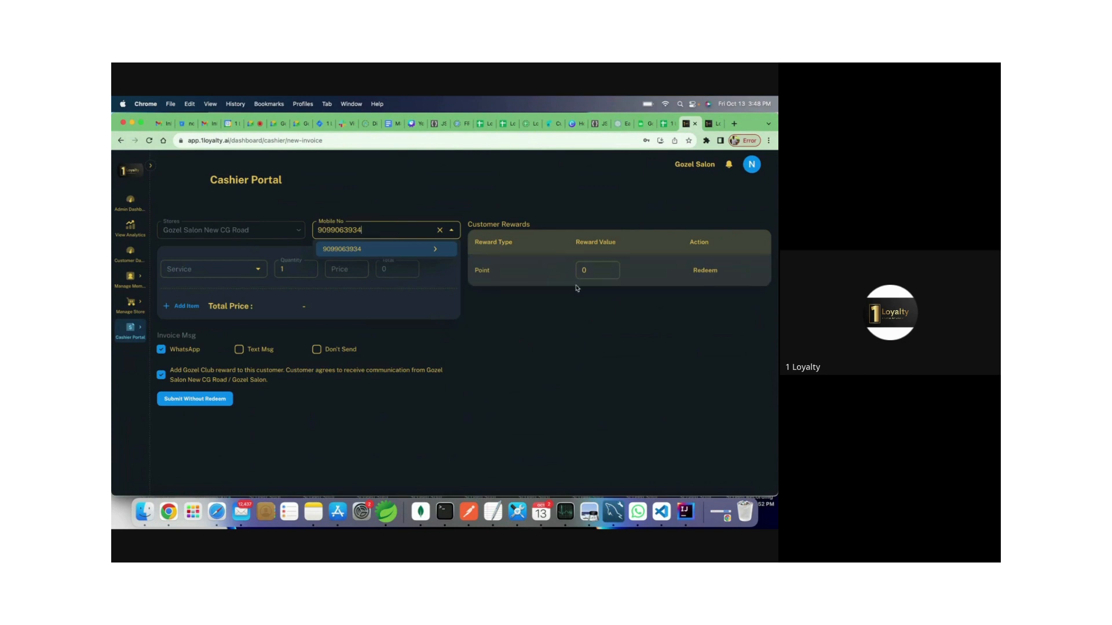
left_click(645, 299)
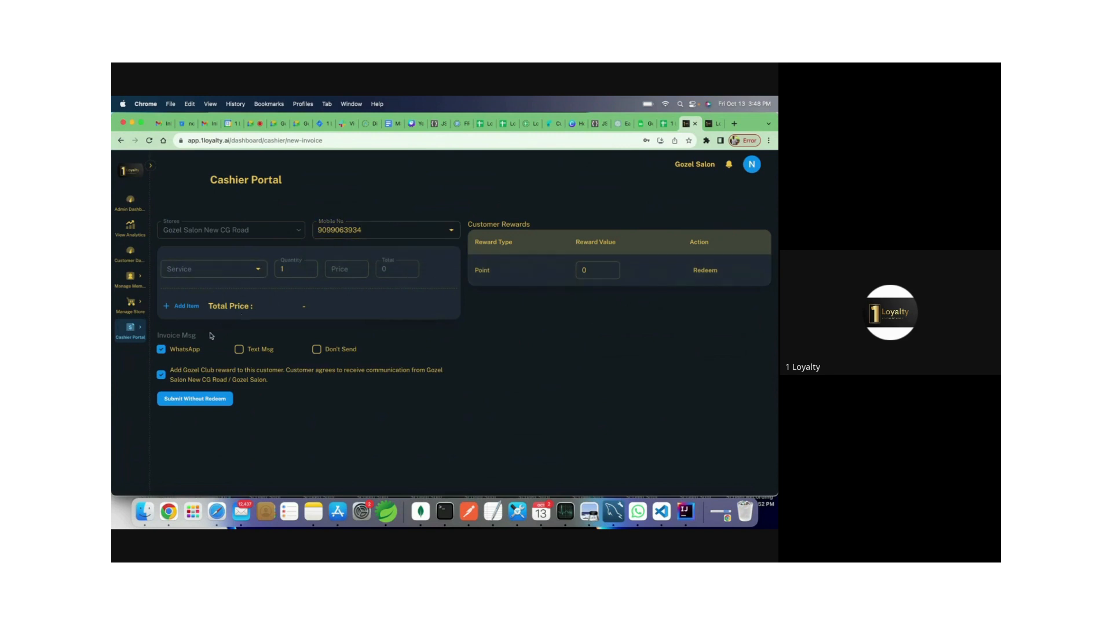
left_click(194, 271)
Step: Add Hair Cut + Hair Wash + Hair Styling (Male) at price 100, quantity 2
left_click(201, 271)
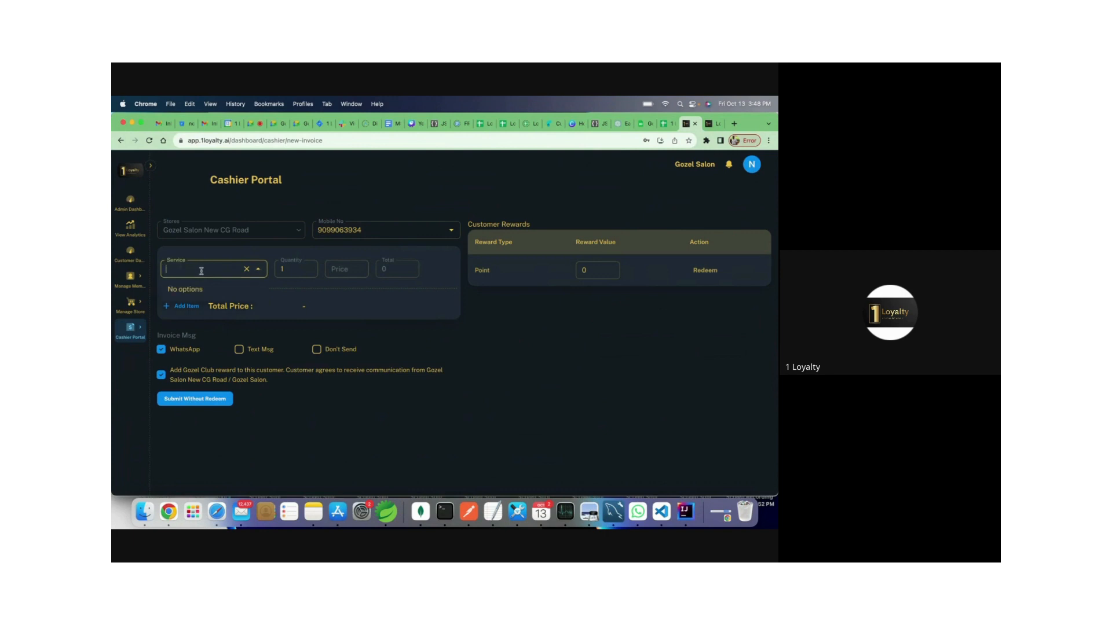
type("h")
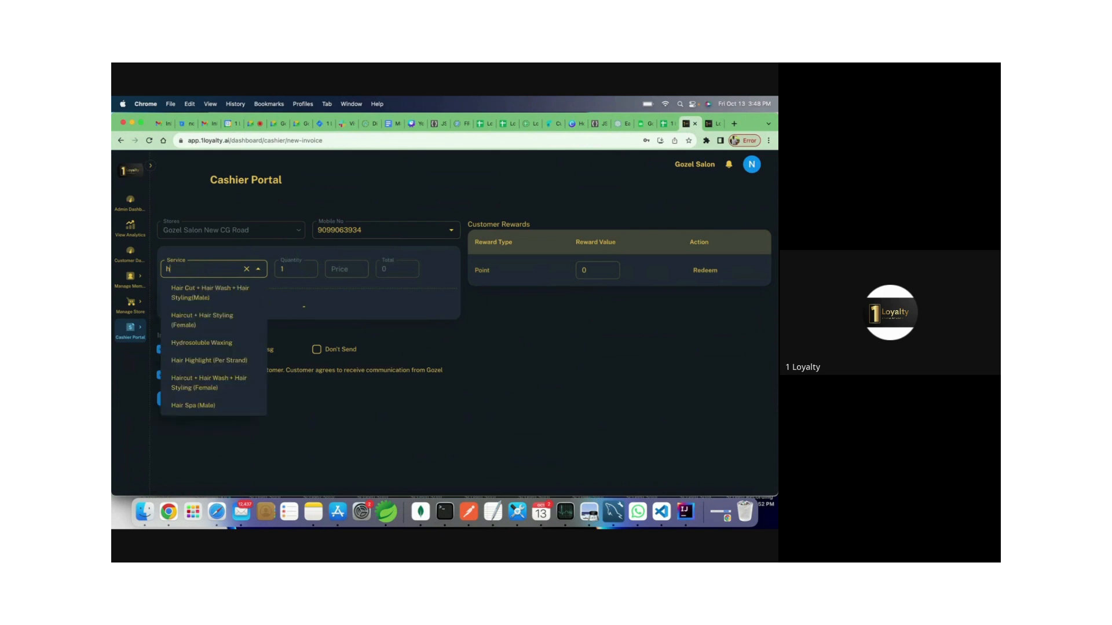
left_click(214, 297)
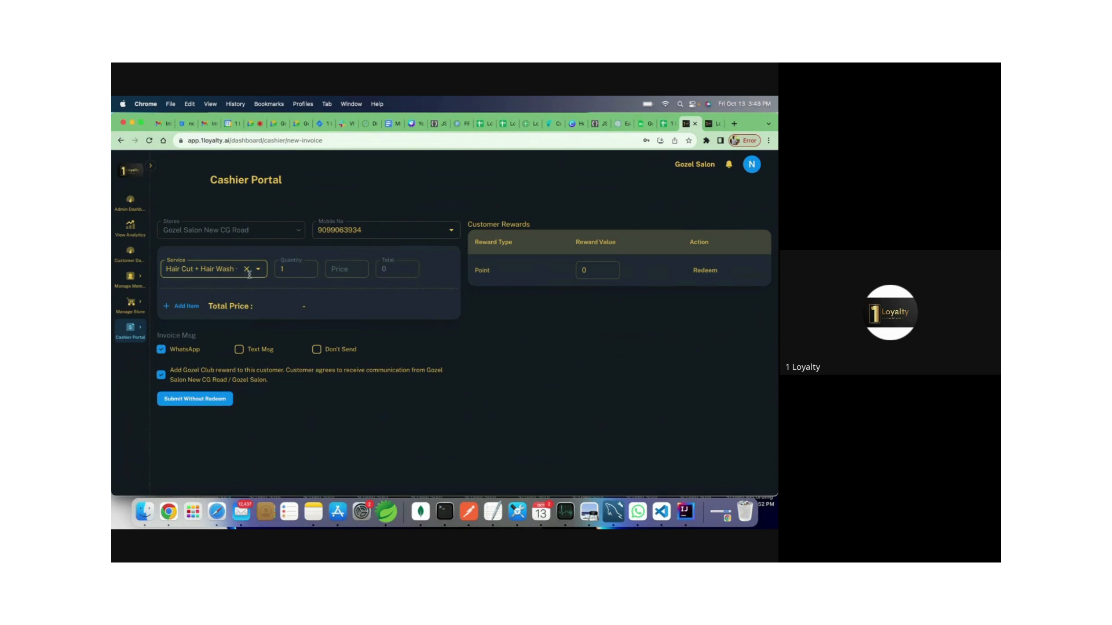
left_click(301, 271)
left_click(350, 269)
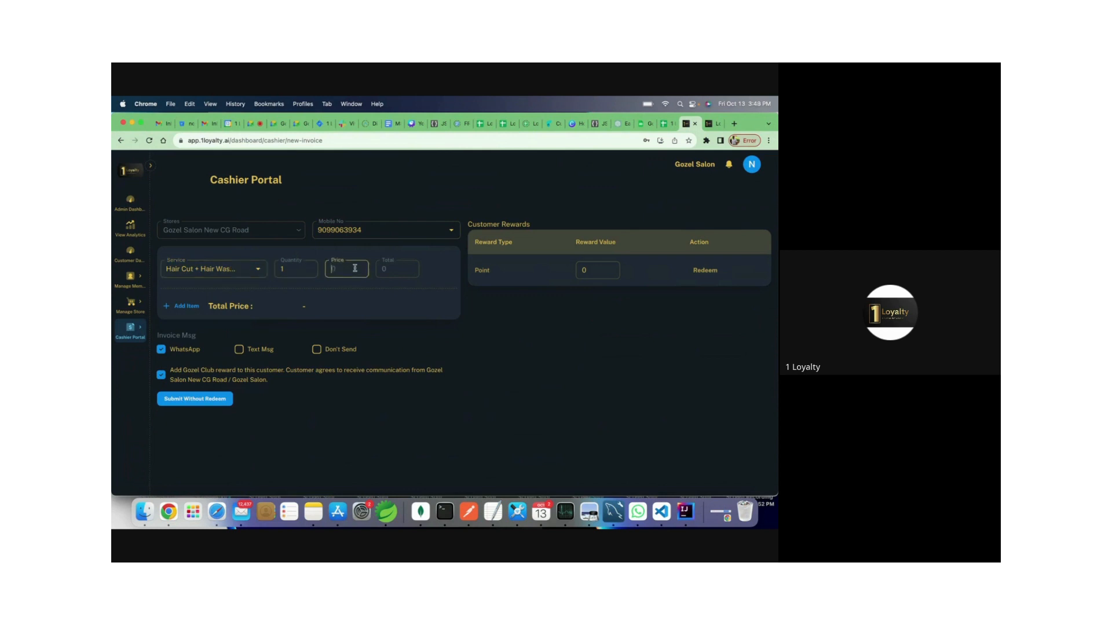
type("100")
left_click(296, 270)
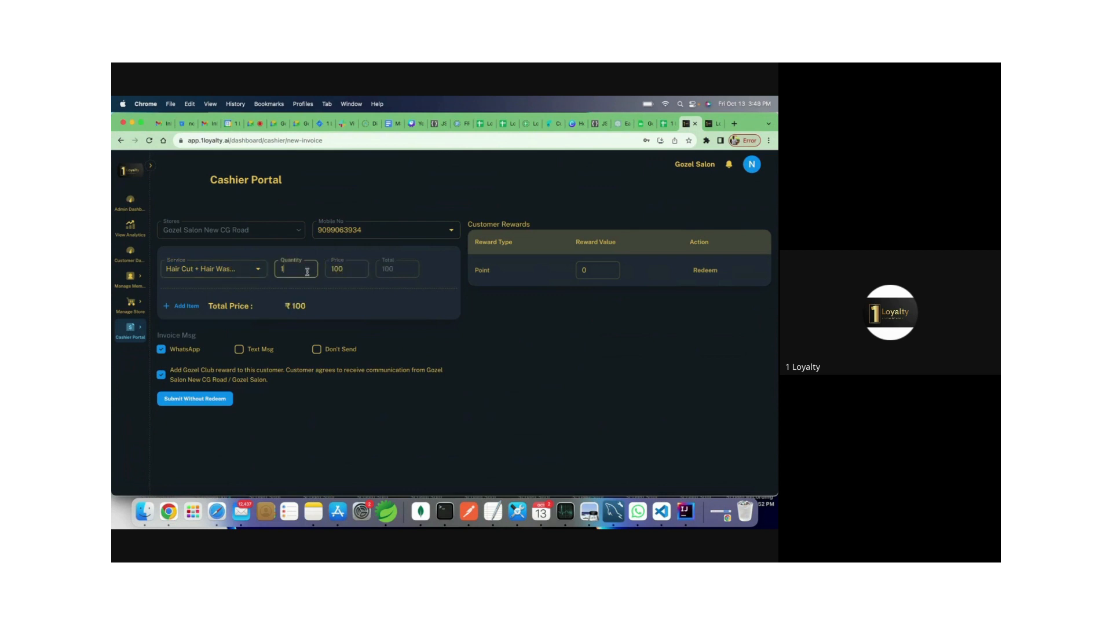
key("BackSpace")
type("2")
Step: Choose Don't Send, and untick WhatsApp and the Gozel Club reward
left_click(318, 350)
left_click(161, 350)
left_click(161, 376)
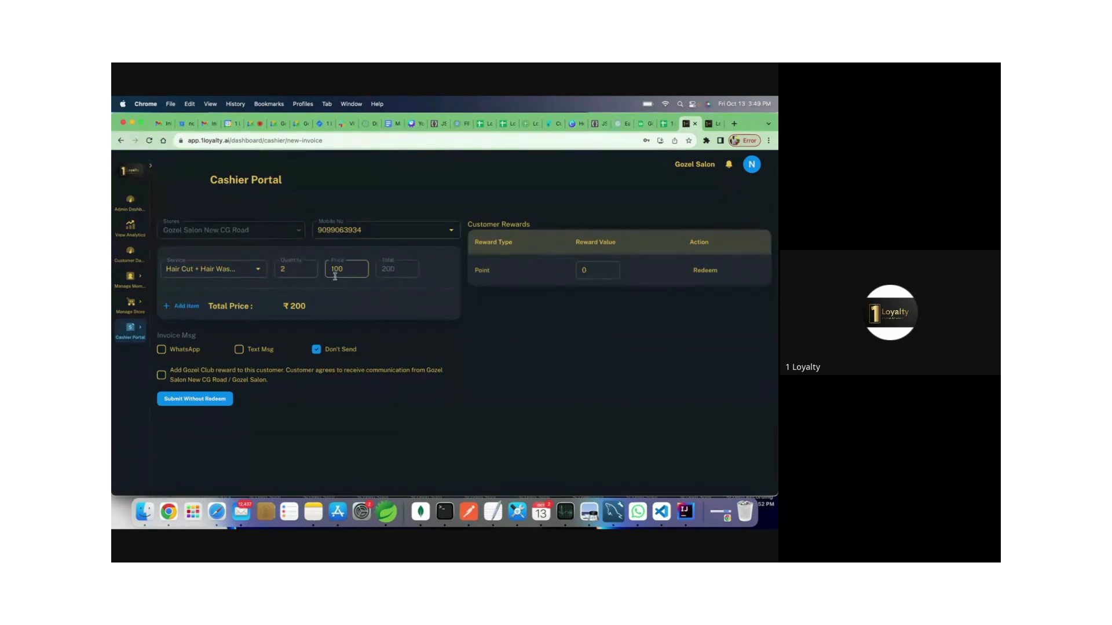
double_click(299, 307)
Step: Add the Gozel Club reward, submit the ₹200 invoice without redeeming, and start the next customer
left_click(162, 375)
left_click(159, 377)
left_click(161, 376)
left_click(408, 418)
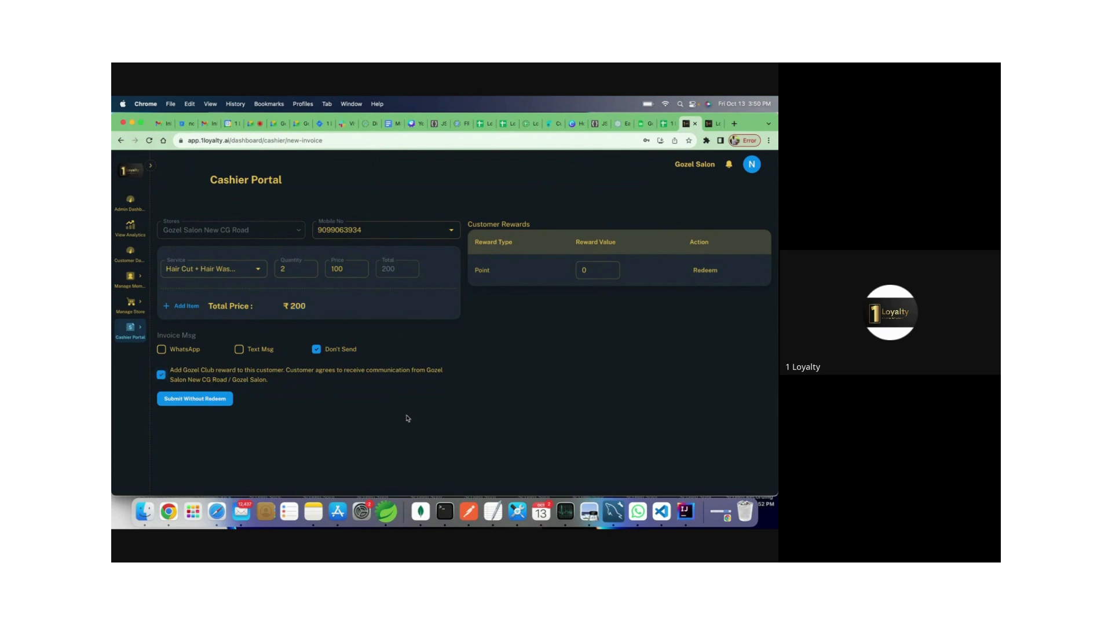
left_click(222, 402)
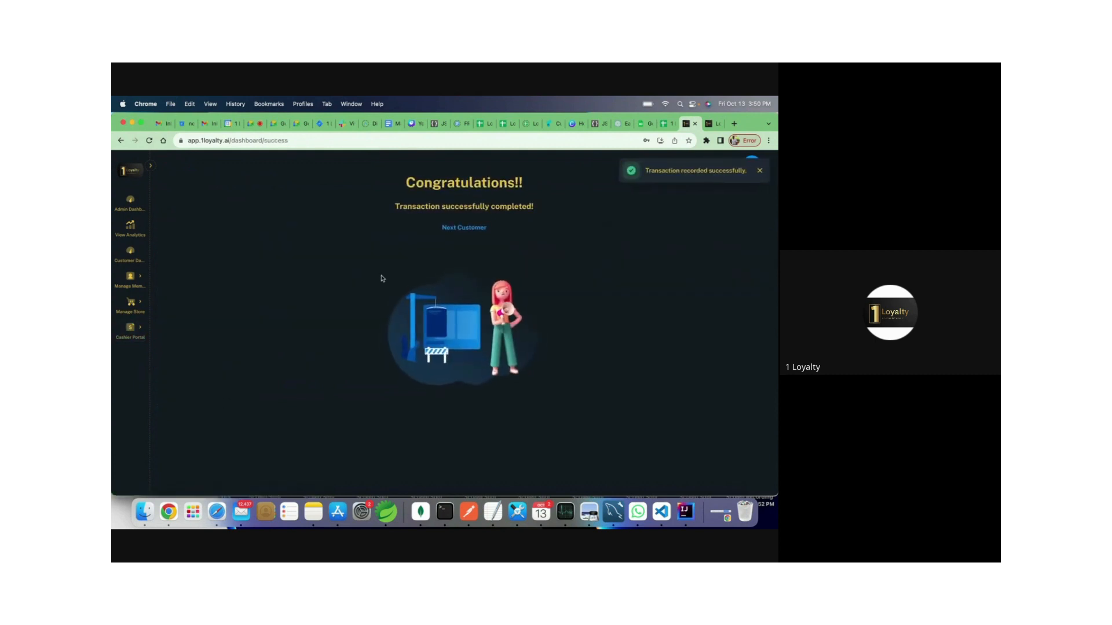
left_click(479, 229)
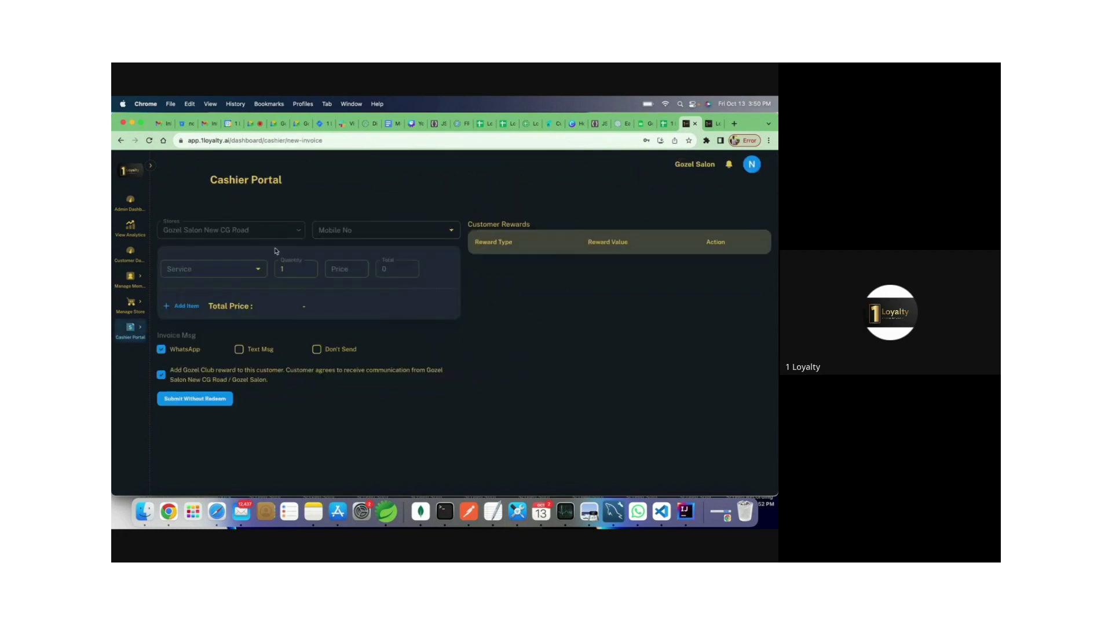
Step: Go to the Admin Dashboard, then open the Customer Data page
left_click(136, 209)
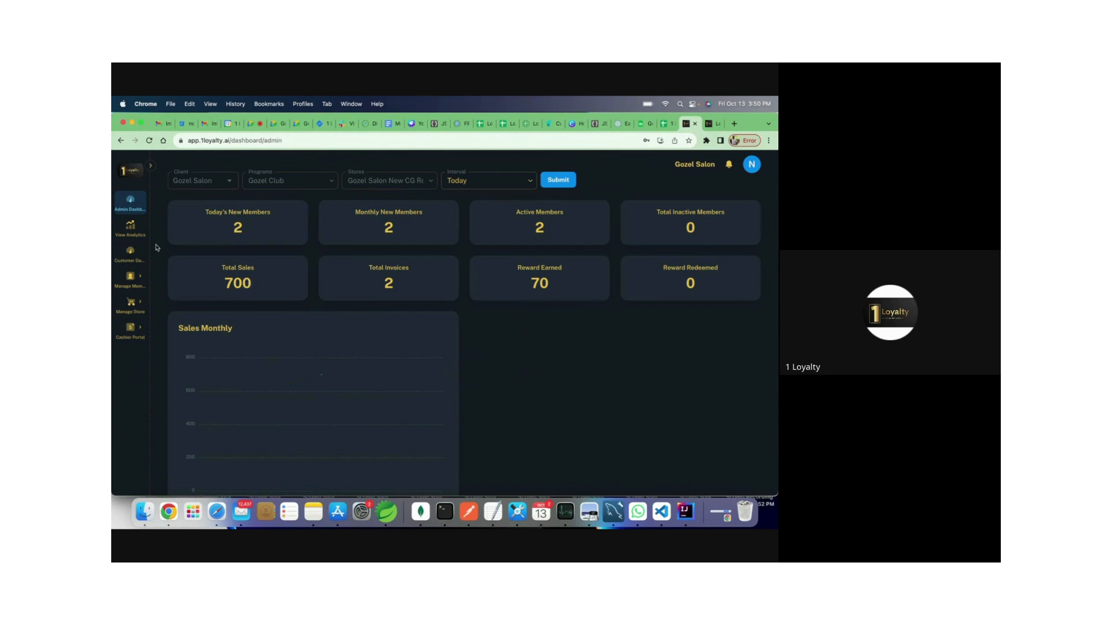
left_click(131, 258)
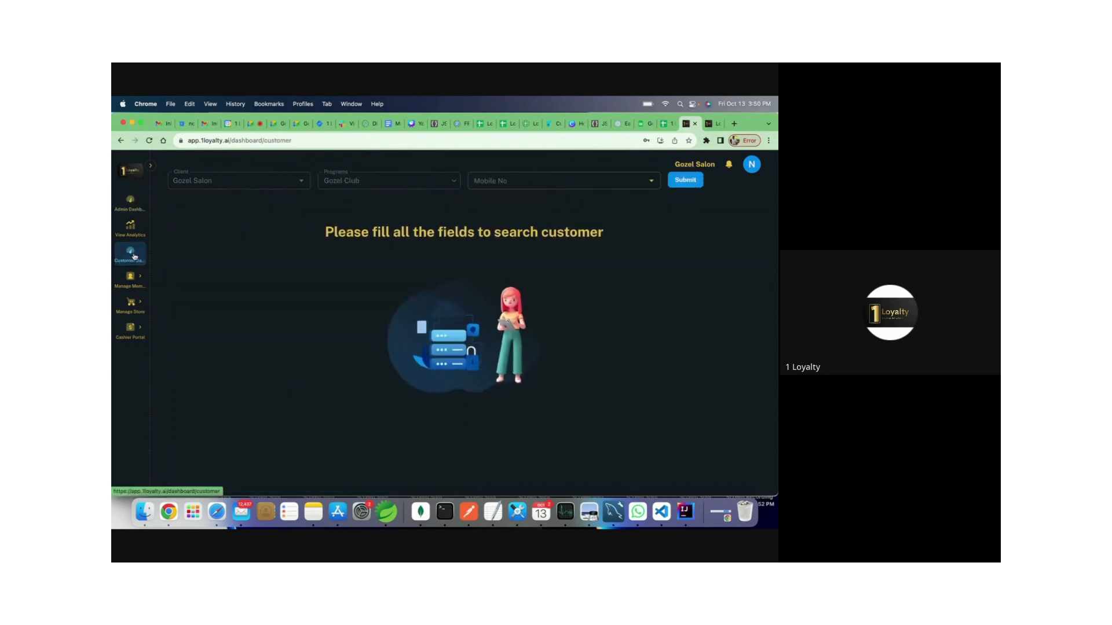
Step: Look up the customer's number to see the 20-point balance and invoice 24 transaction
left_click(509, 180)
key("super+v")
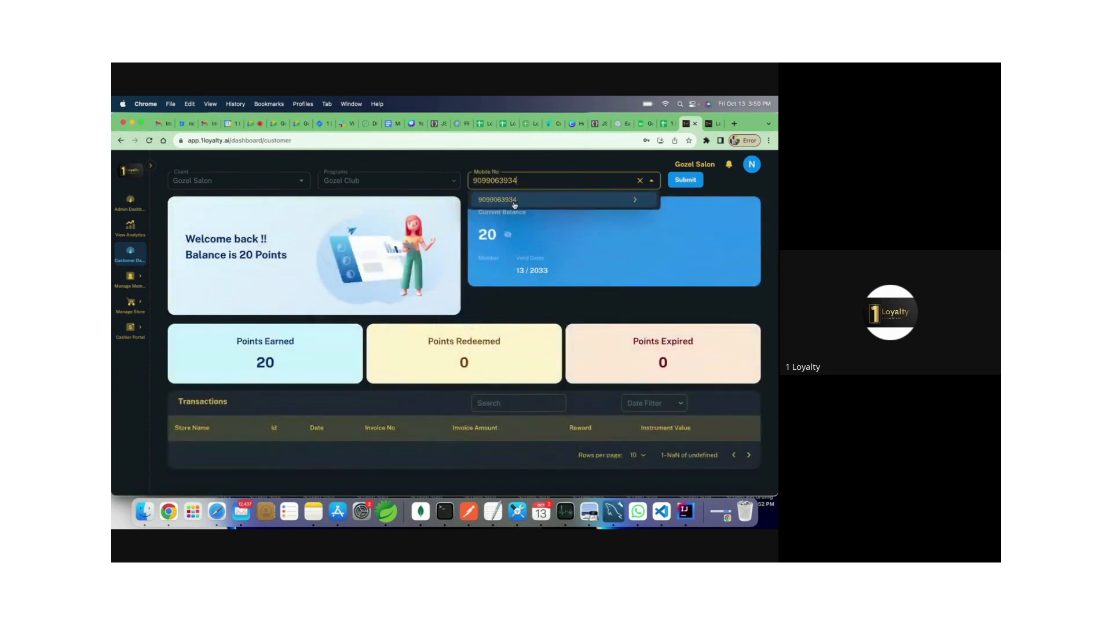
left_click(515, 202)
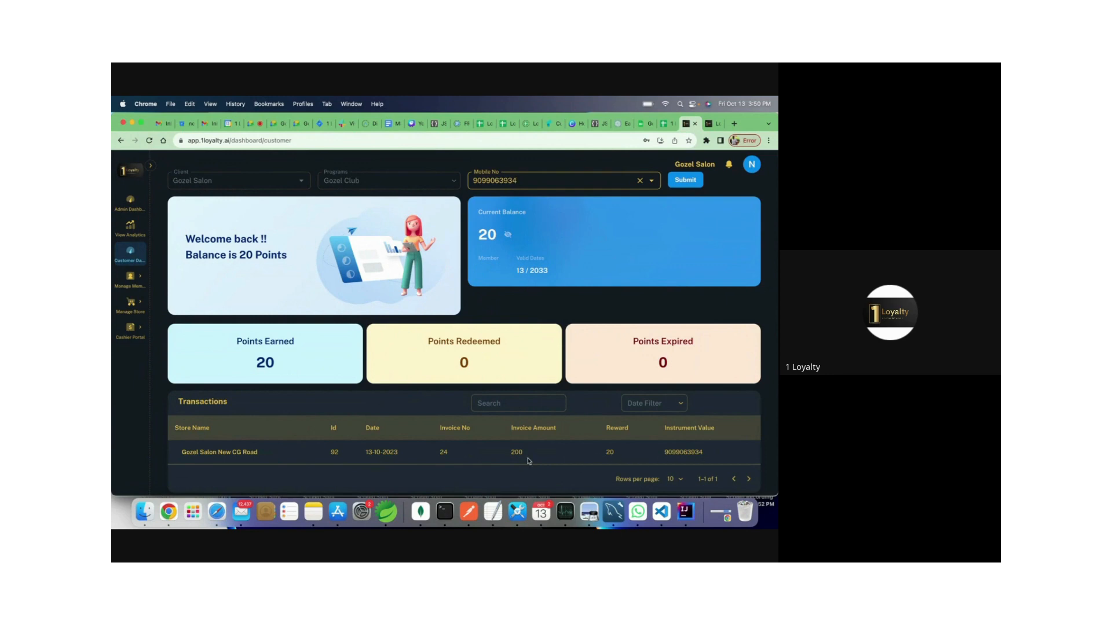
left_click(131, 329)
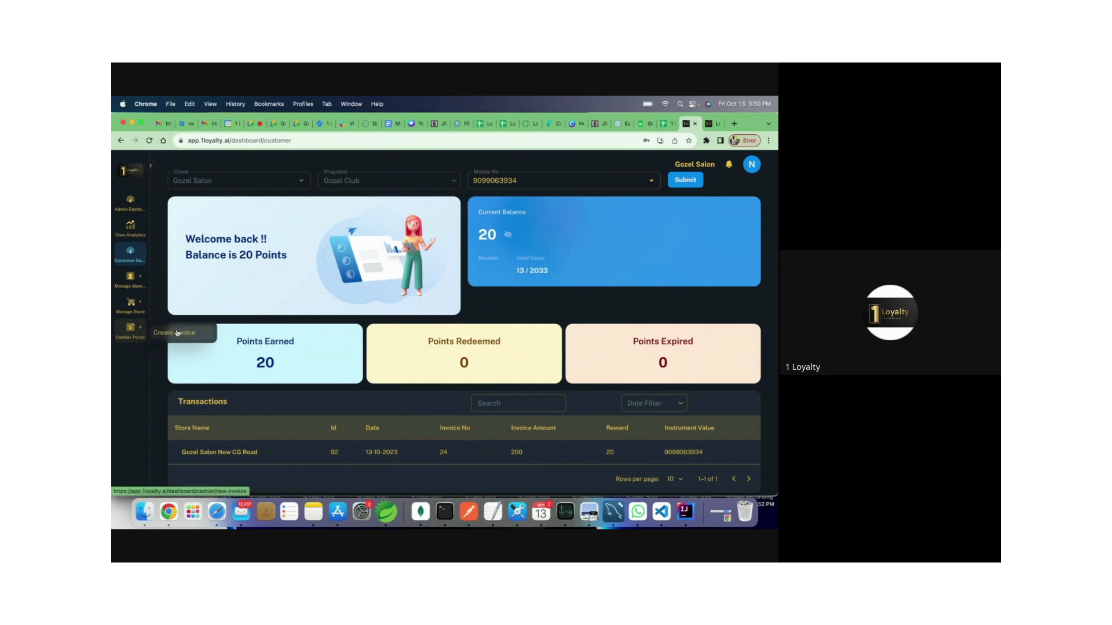
Step: Invoice the customer for Haircut + Hair Styling at ₹120 and check the 20.00 reward
left_click(177, 333)
left_click(347, 231)
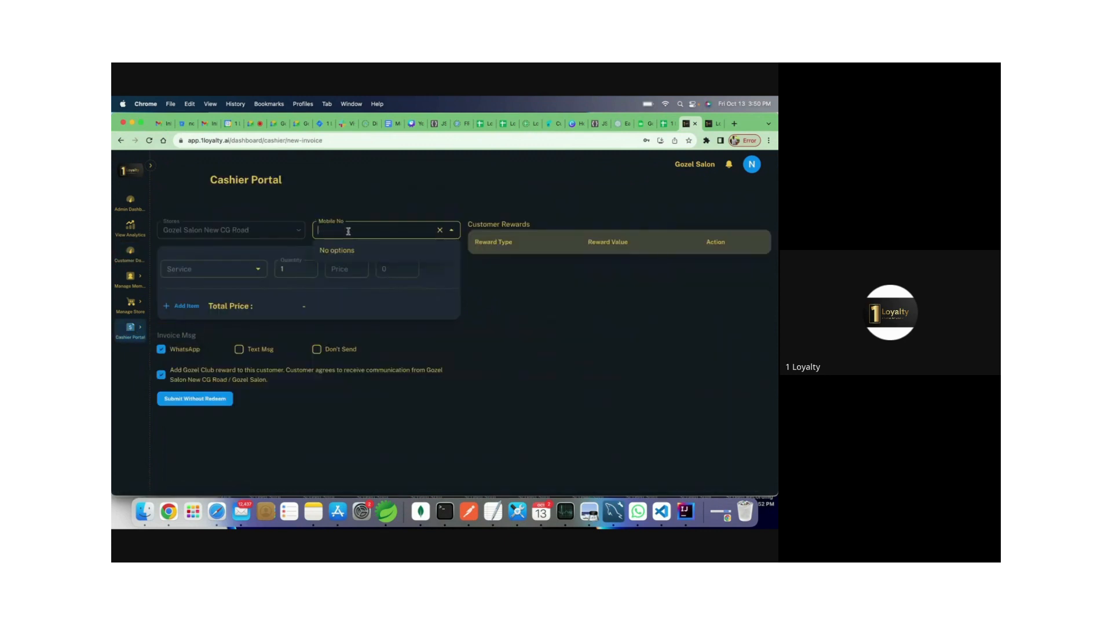
key("super+v")
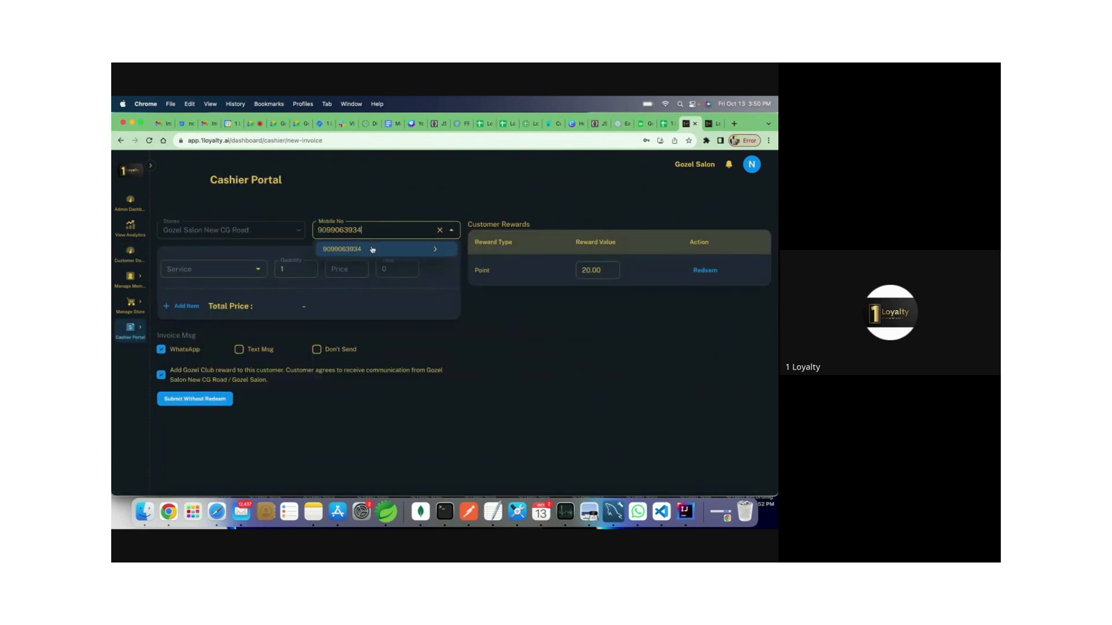
left_click(373, 250)
left_click(226, 269)
type("ha")
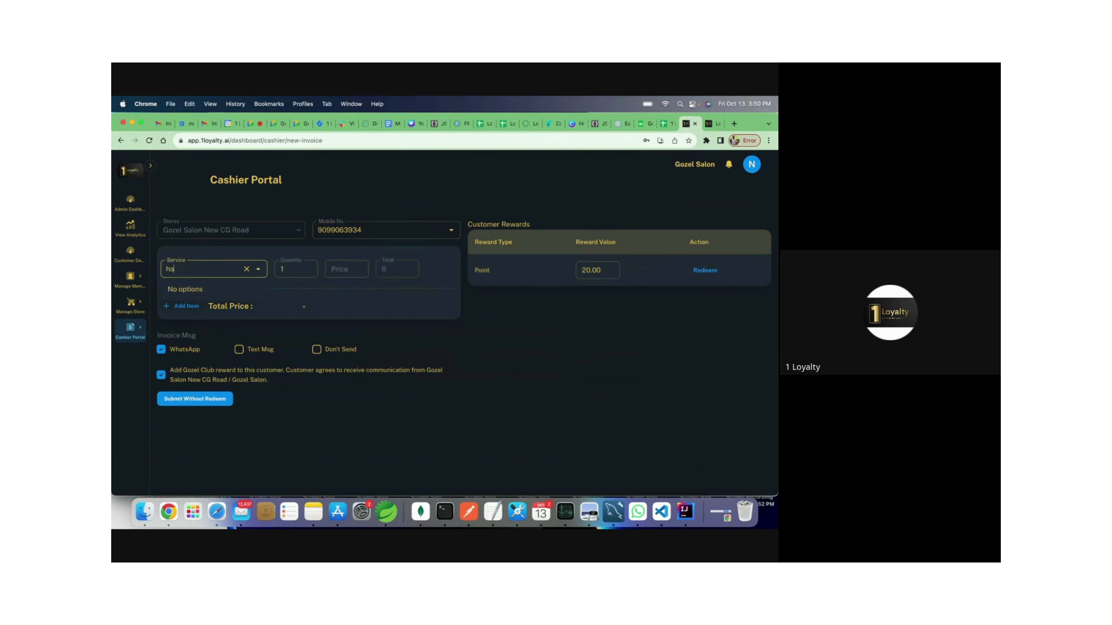
type("i")
left_click(221, 328)
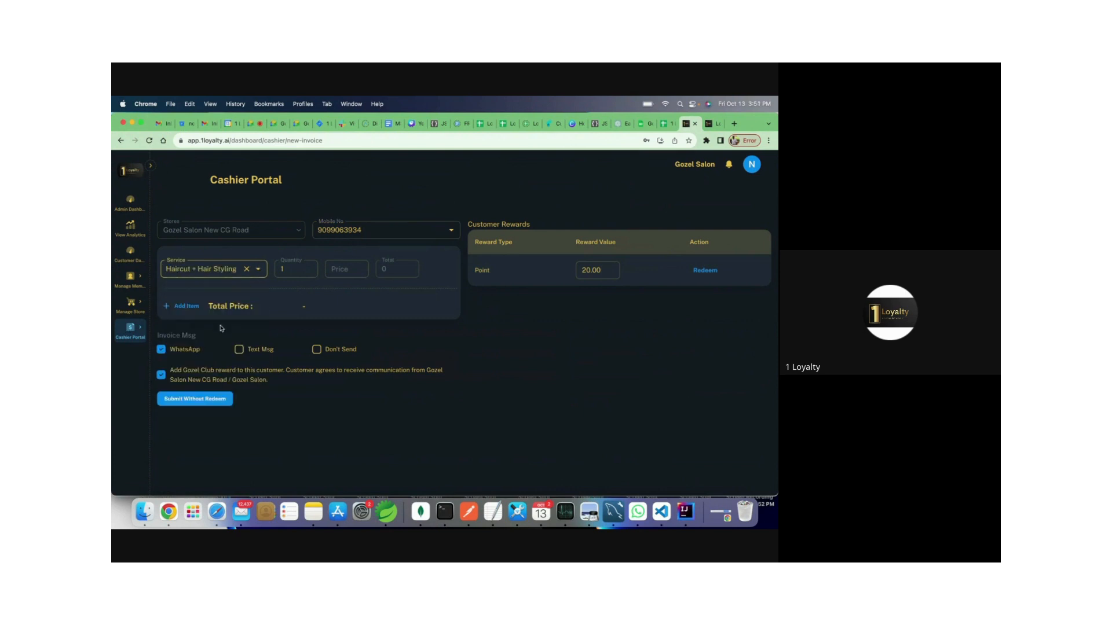
left_click(333, 270)
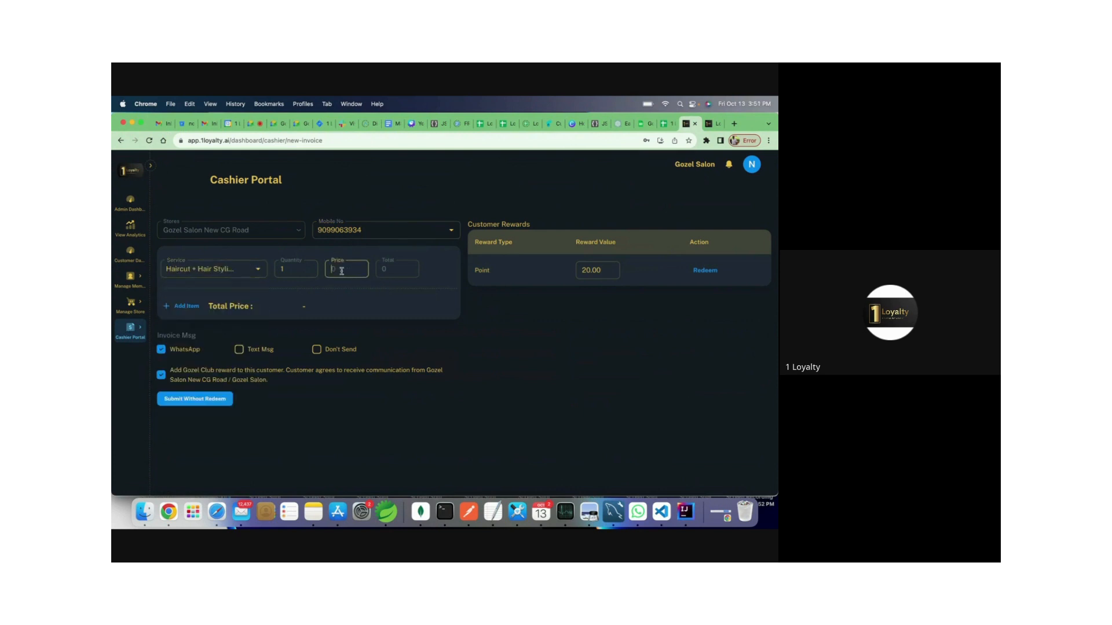
type("120")
left_click(610, 273)
Step: Start redeeming the customer's 20 reward points and request a new OTP to their mobile
left_click(707, 271)
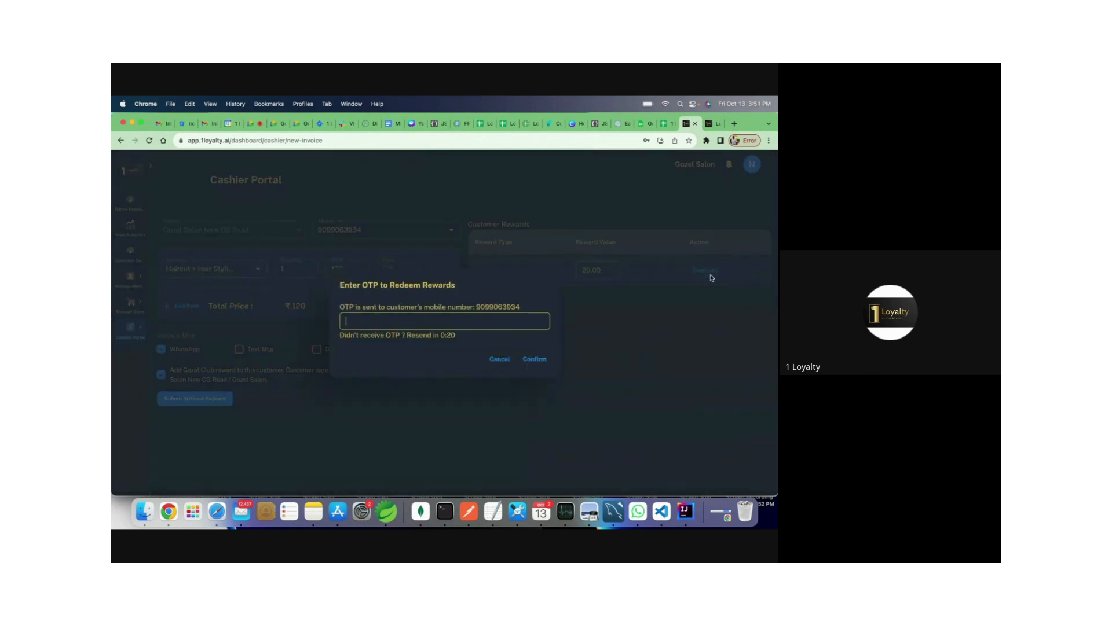
double_click(510, 308)
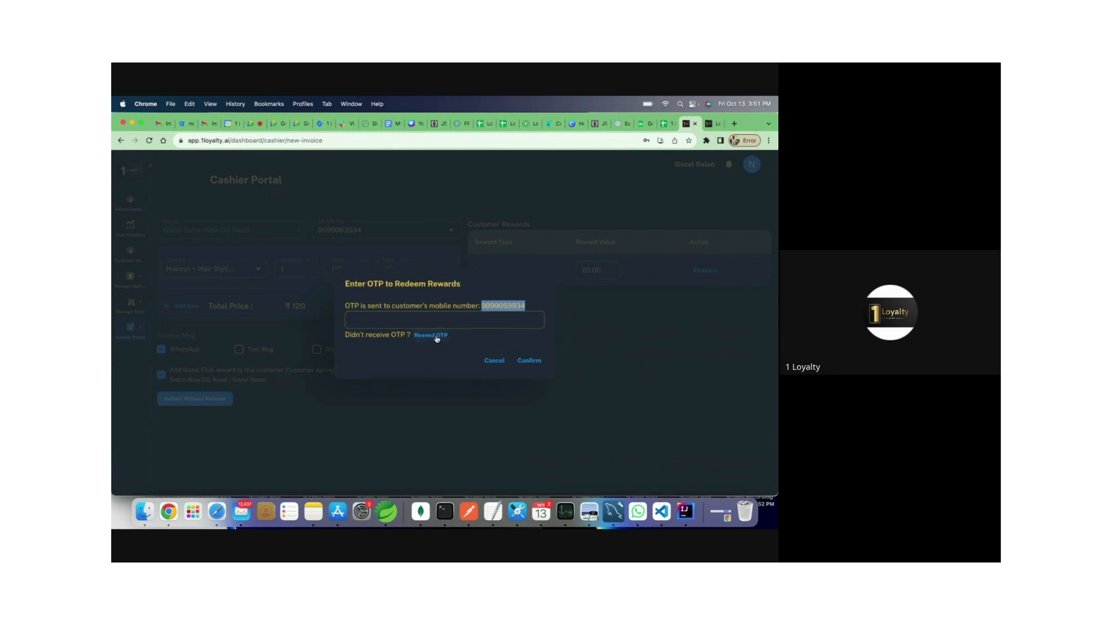
left_click(431, 336)
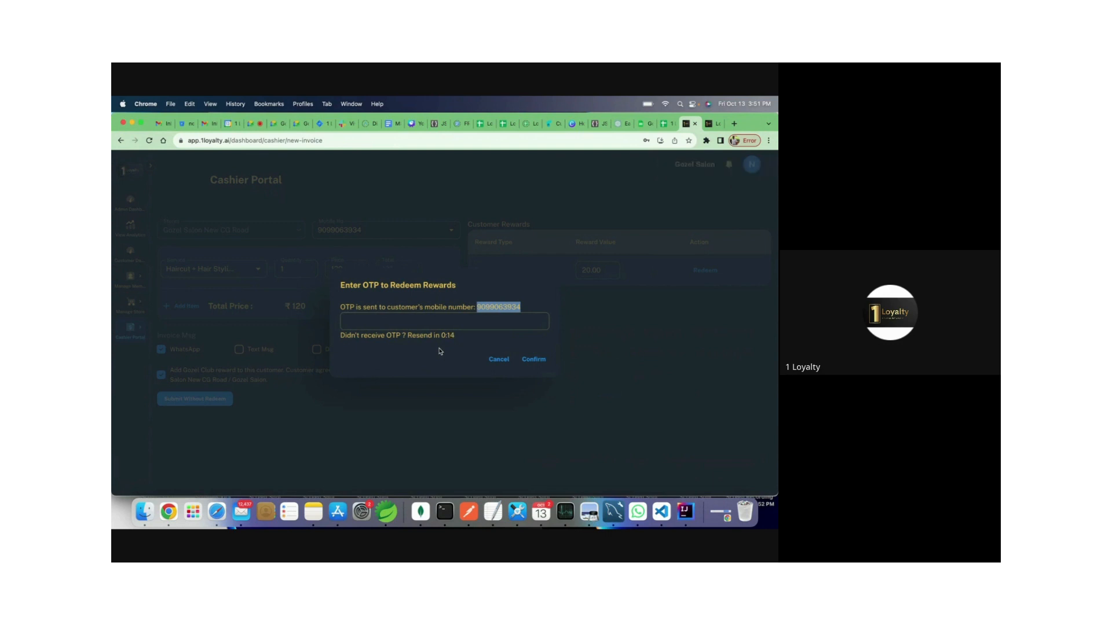
Step: Enter the received OTP in the Enter OTP field, replacing the mistyped code
left_click(405, 323)
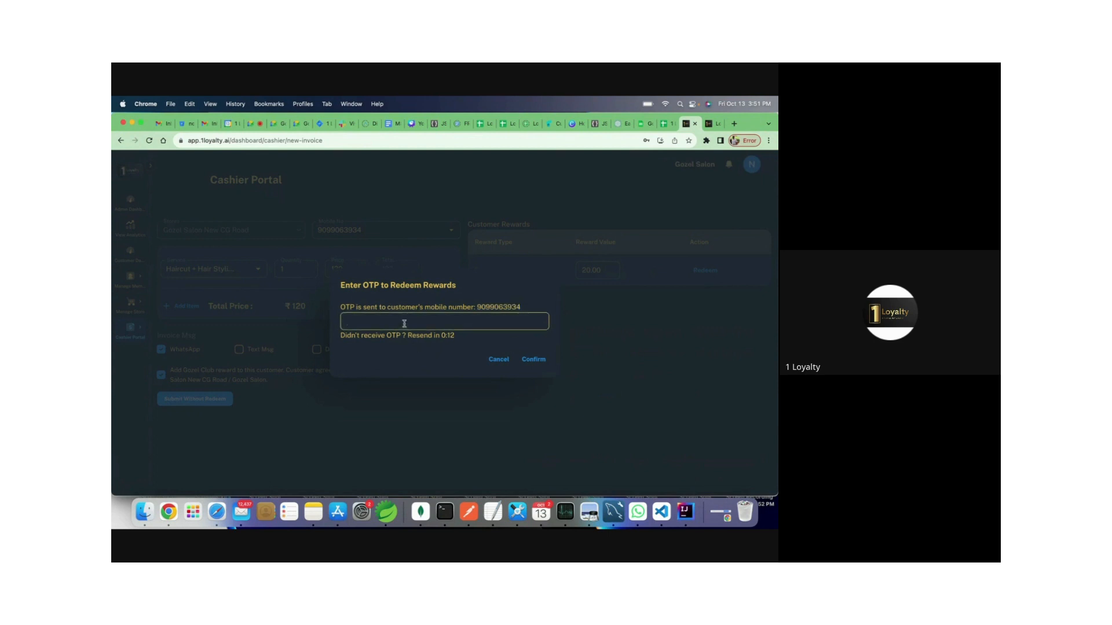
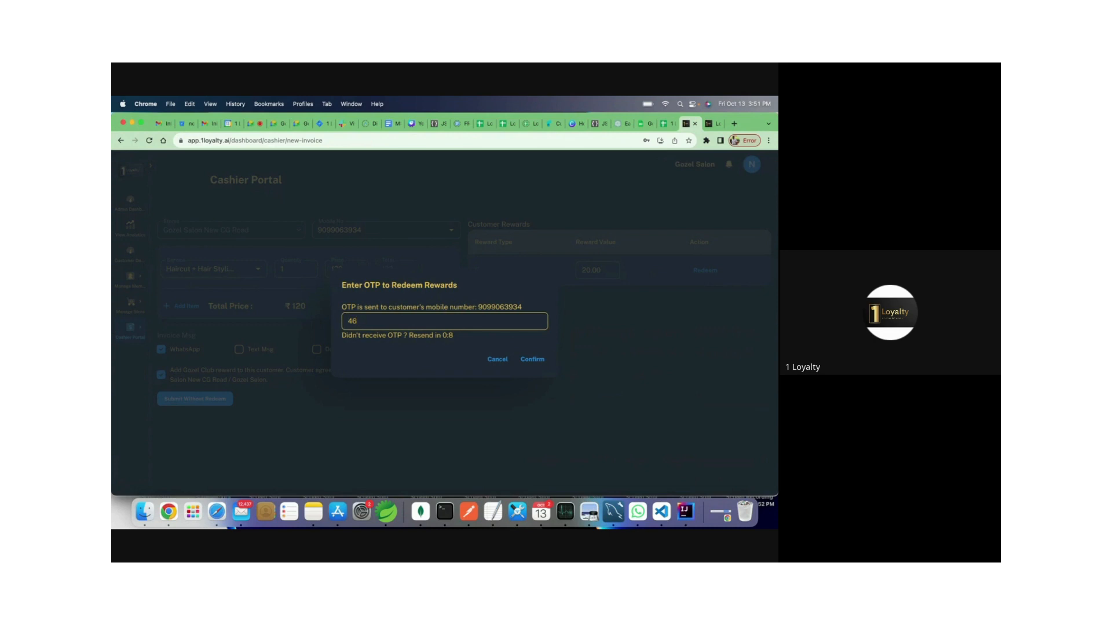
key("super+a")
key("super+c")
key("BackSpace")
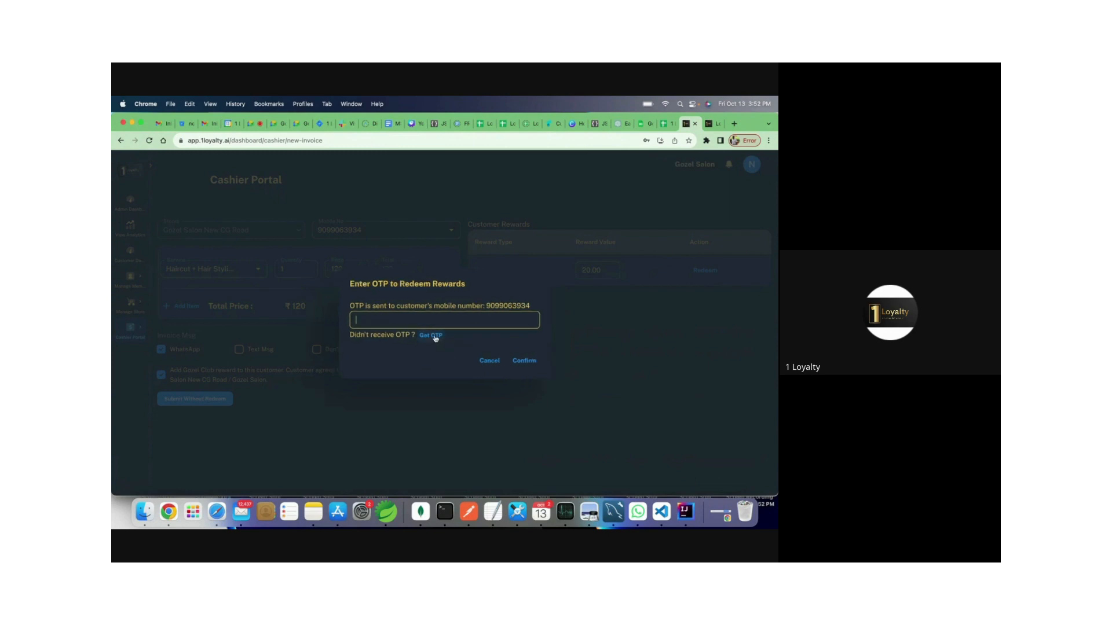
key("super+v")
Step: Confirm the OTP, then check WhatsApp's message showing the 120.0 total and -20.0 points redeemed
left_click(524, 361)
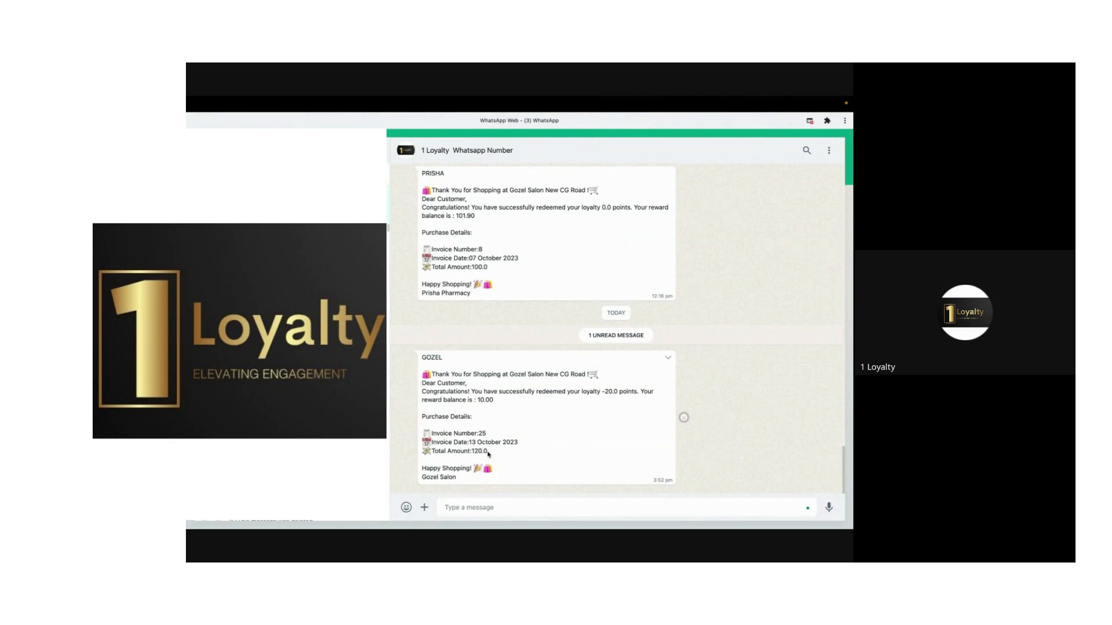
left_click_drag(488, 452, 457, 452)
left_click_drag(619, 391, 597, 393)
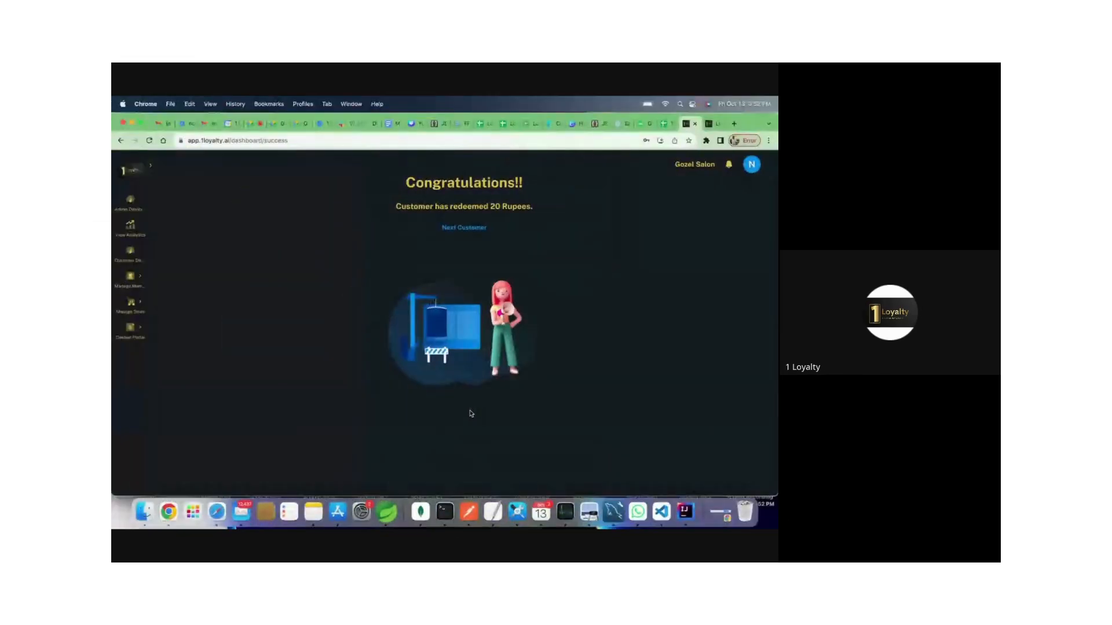
Step: Go to 1Loyalty's View Analytics page, then the customer data lookup page
mouse_move(134, 284)
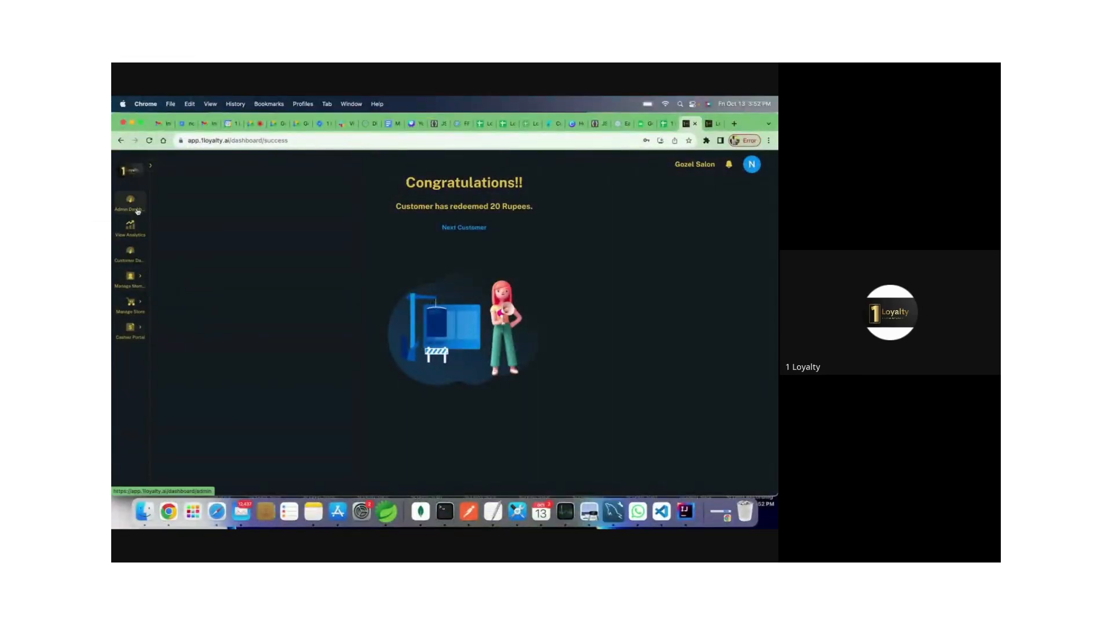
left_click(131, 229)
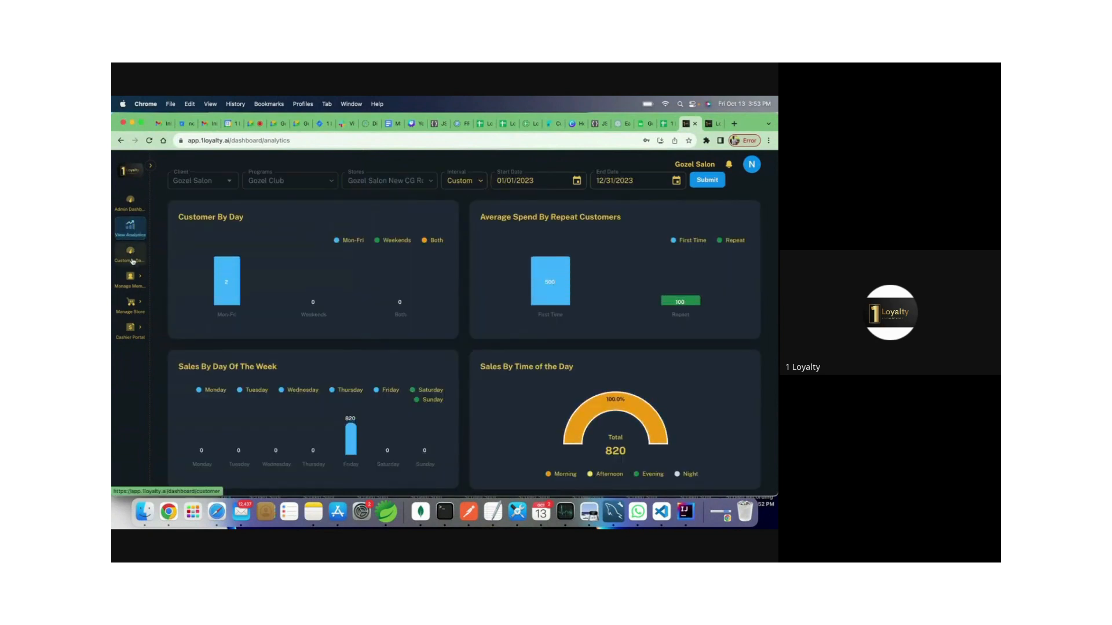
left_click(132, 261)
Step: Look up the customer by their mobile number in Customer Data and load their balance
left_click(545, 181)
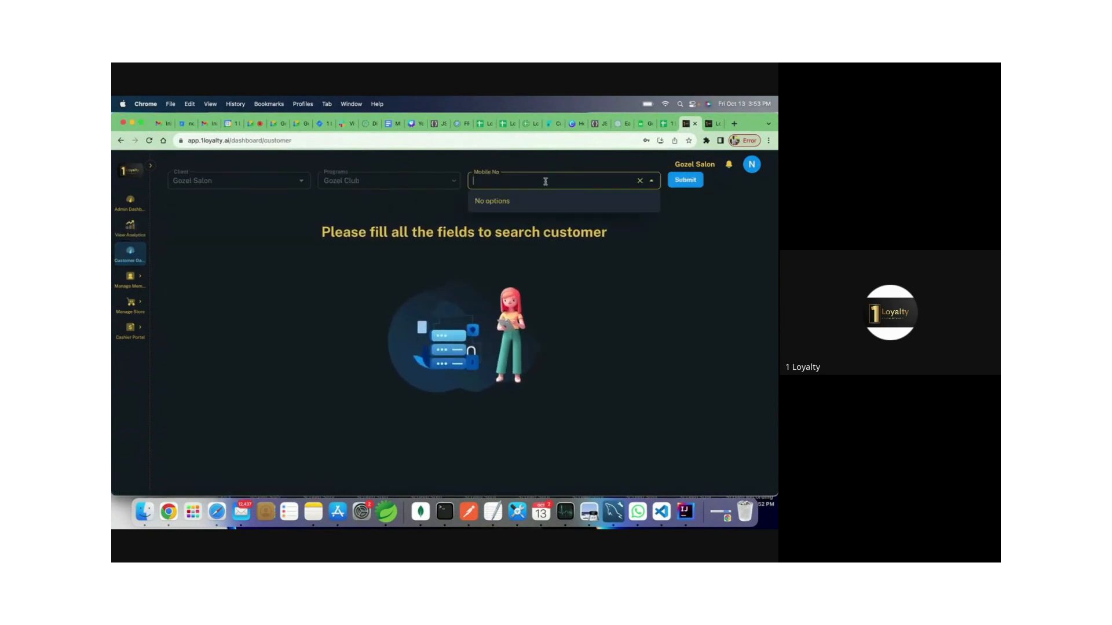
type("9099063")
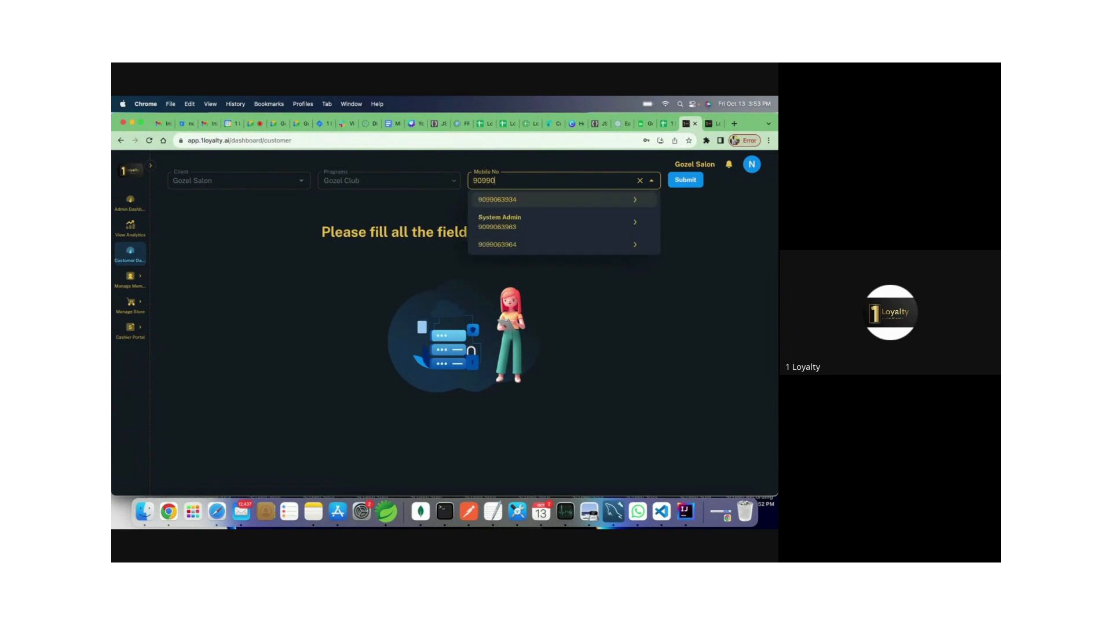
left_click(532, 201)
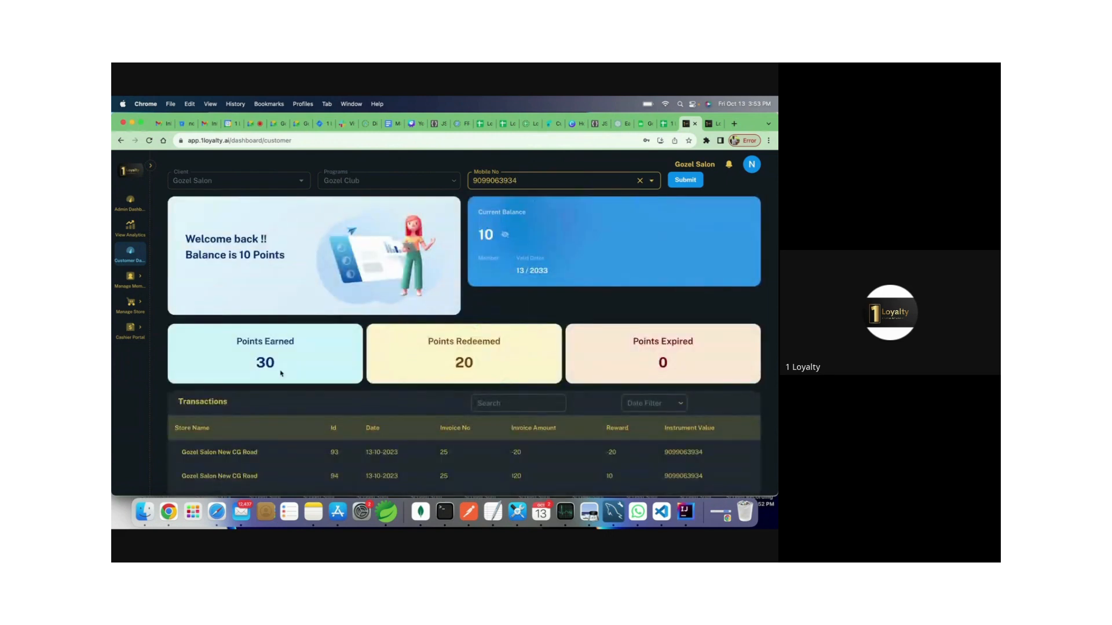
Step: Review the 30 earned and 20 redeemed points and the transactions, then log out
double_click(266, 362)
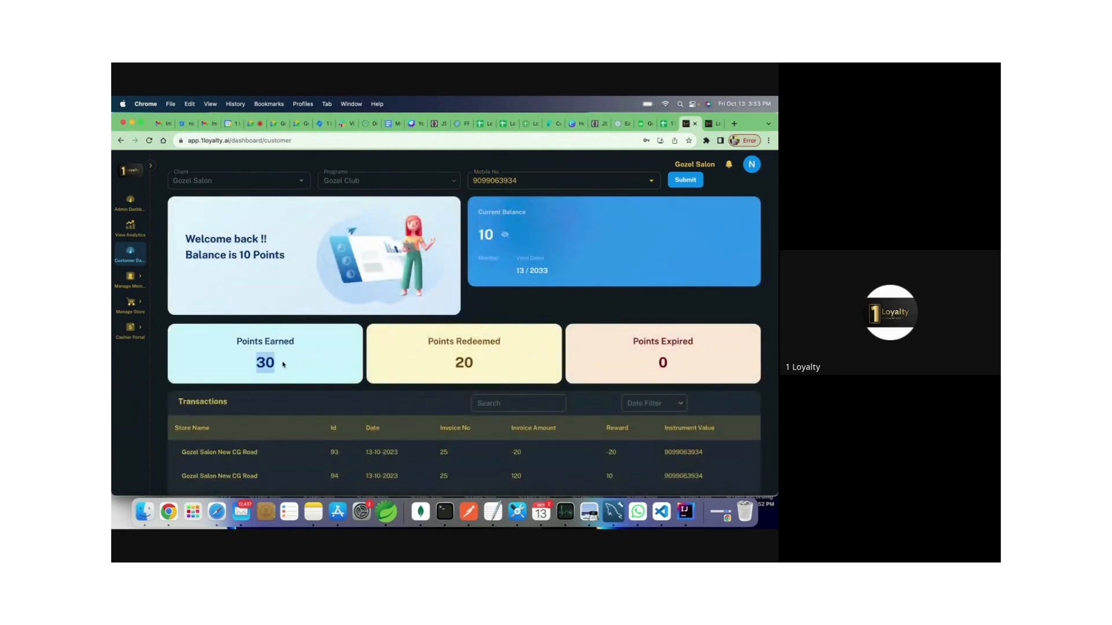
double_click(461, 363)
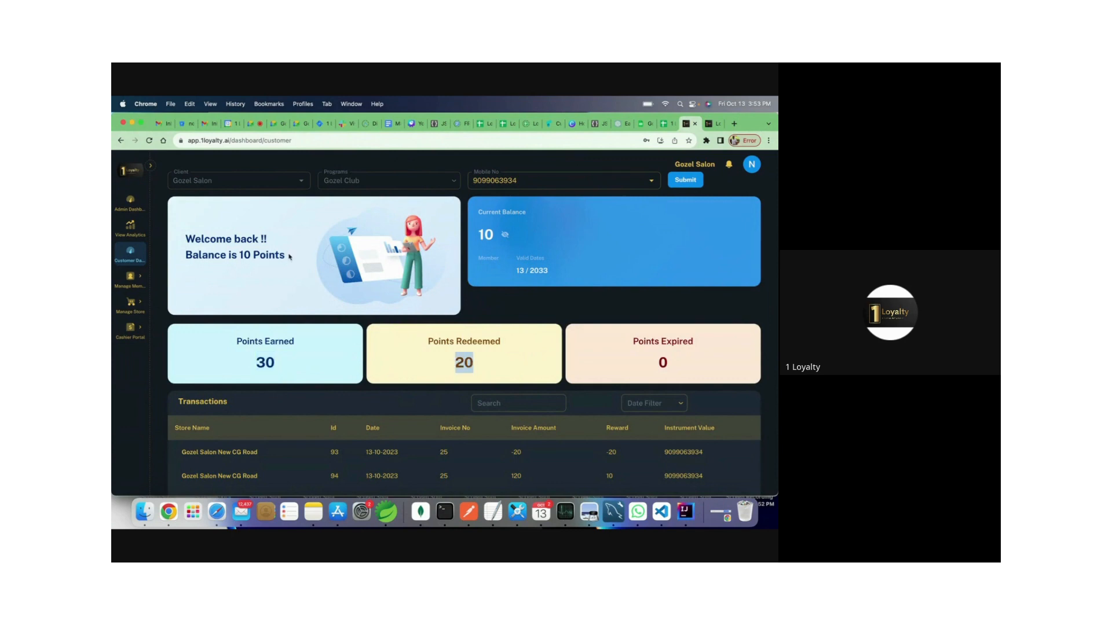
left_click(647, 308)
scroll(646, 308, "down", 2)
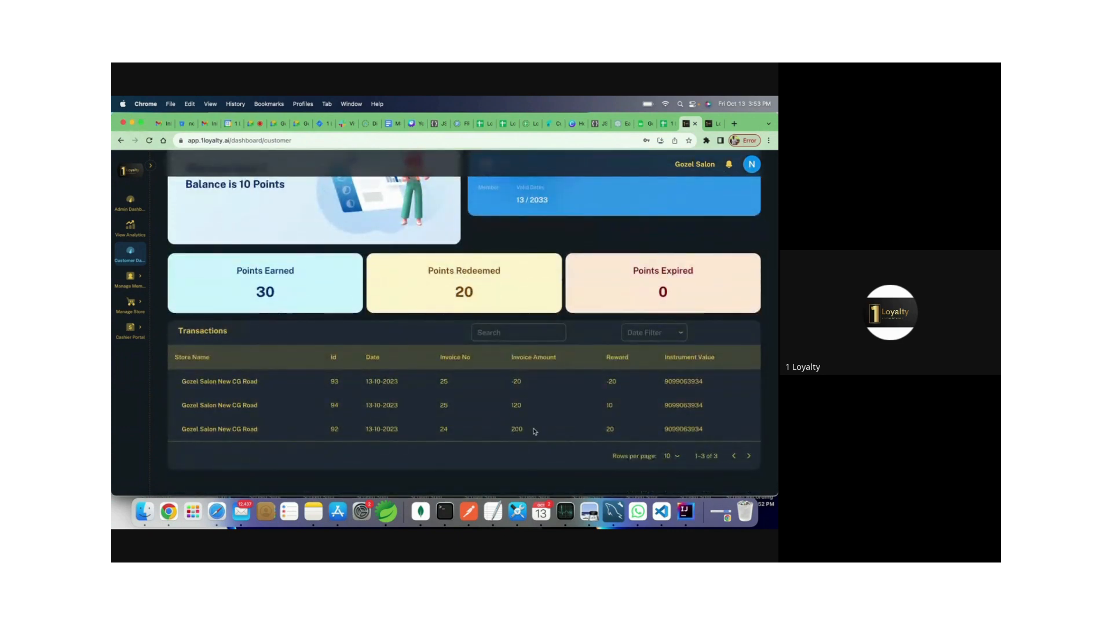
double_click(611, 429)
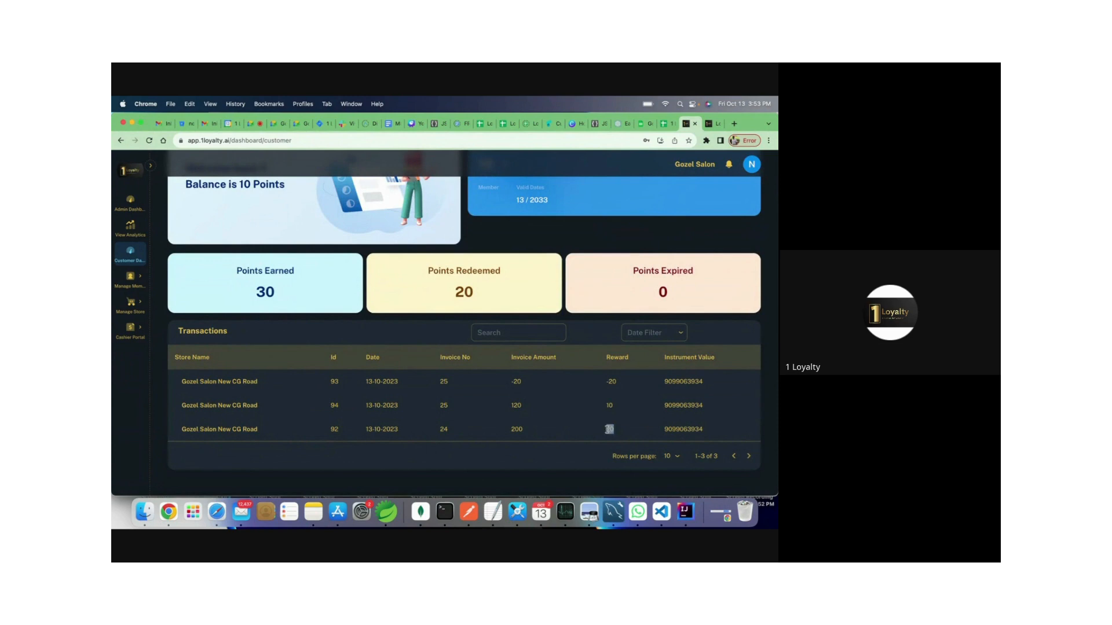
double_click(513, 406)
left_click(461, 484)
scroll(461, 484, "up", 3)
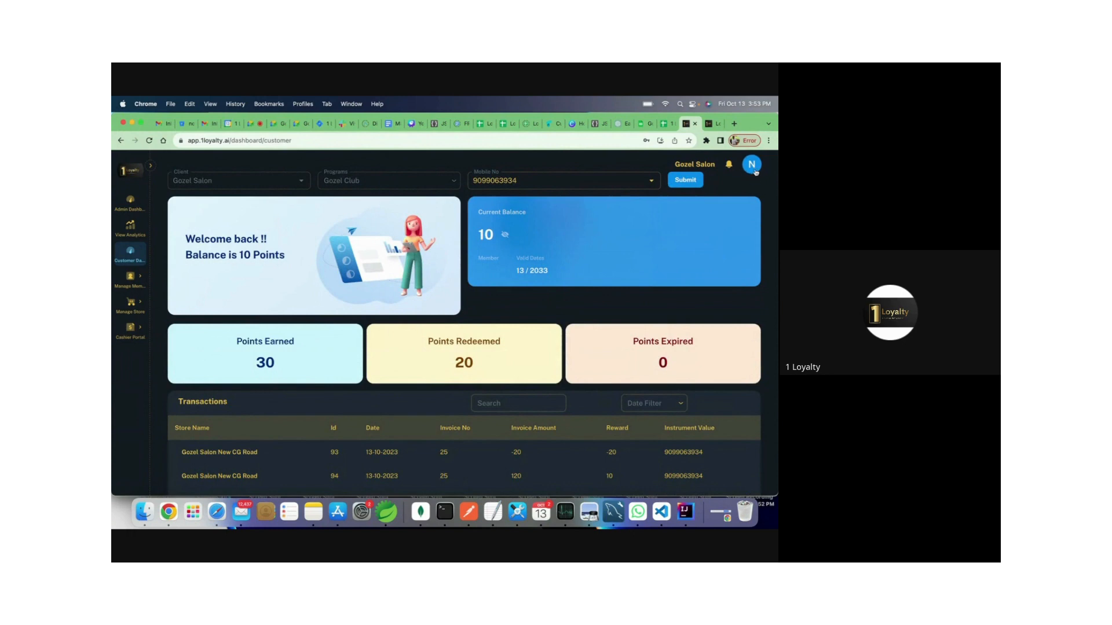
left_click(755, 169)
left_click(707, 243)
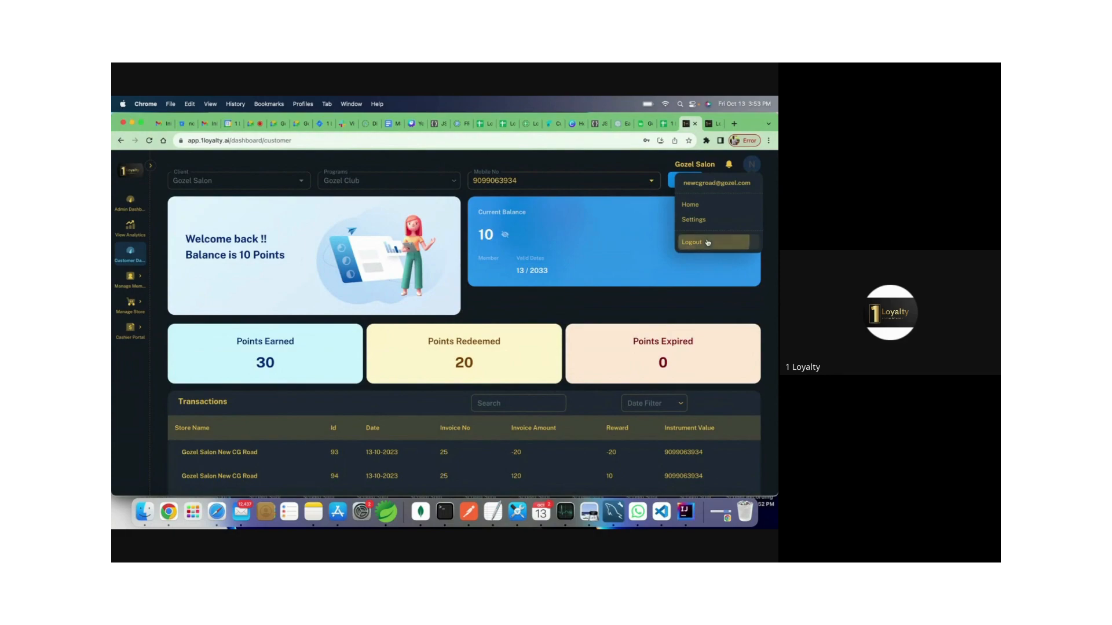